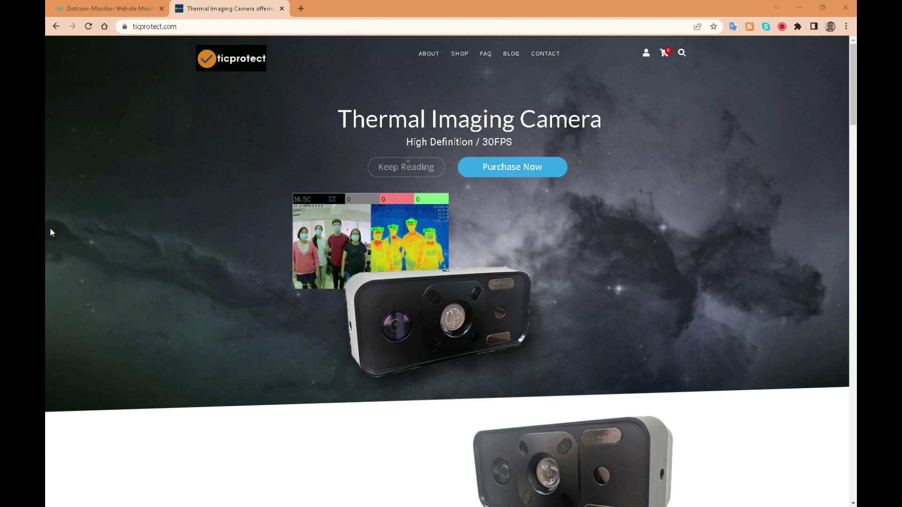
- Reload the ticprotect.com Thermal Imaging Camera home page
click(89, 26)
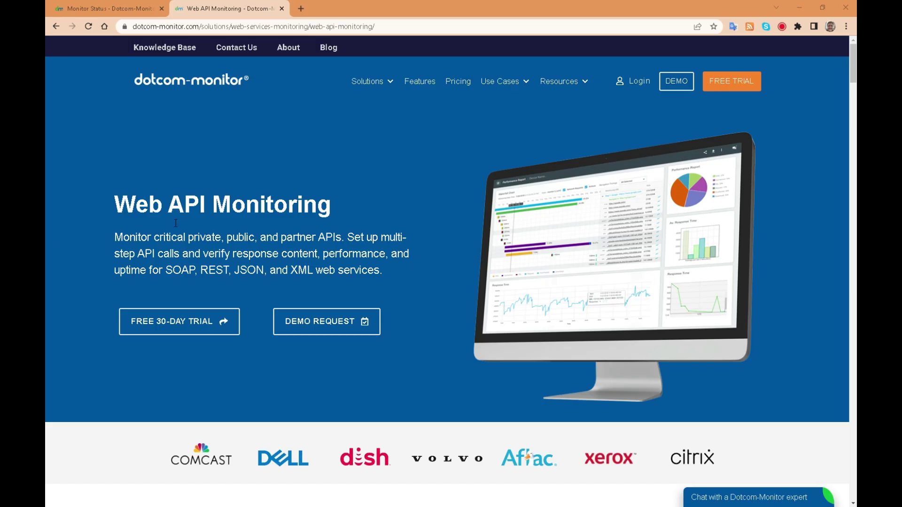
- Close the Web API Monitoring tab with Ctrl+W, leaving the Monitor Status dashboard
mouse_move(367, 83)
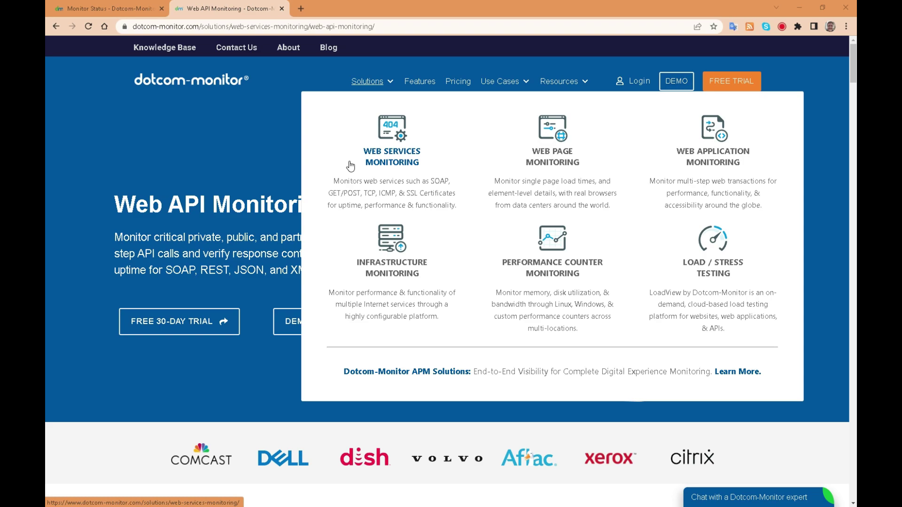
key(ctrl+w)
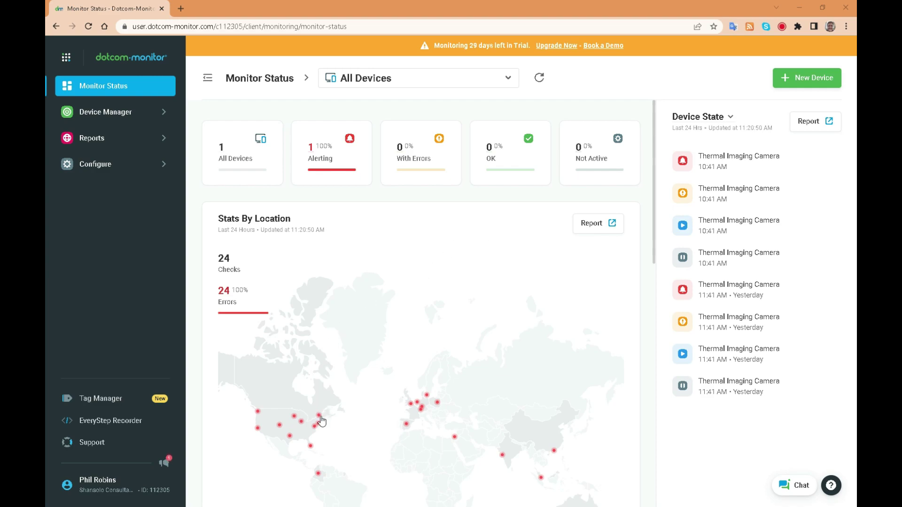
- Check per-location stats on the map, then scroll down to the Last Error Responses table
mouse_move(321, 419)
mouse_move(293, 419)
mouse_move(422, 408)
scroll(645, 221, down, 3)
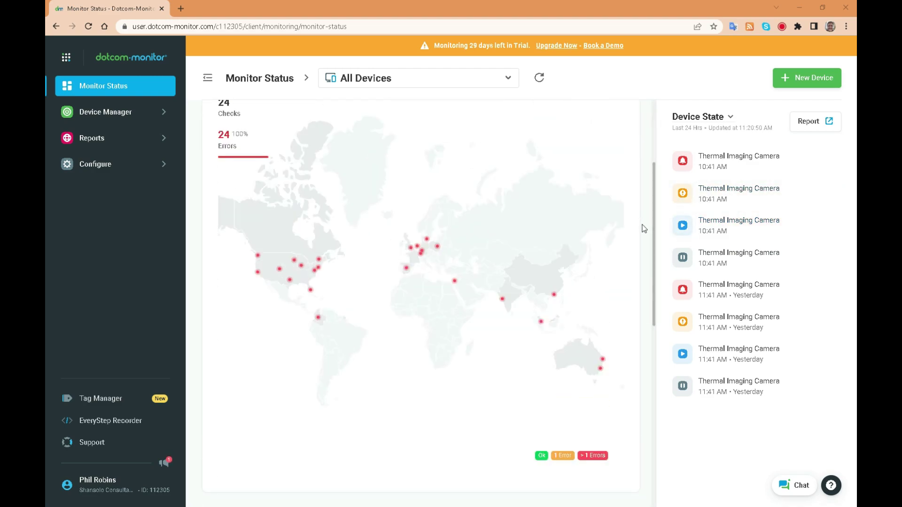
scroll(644, 229, down, 8)
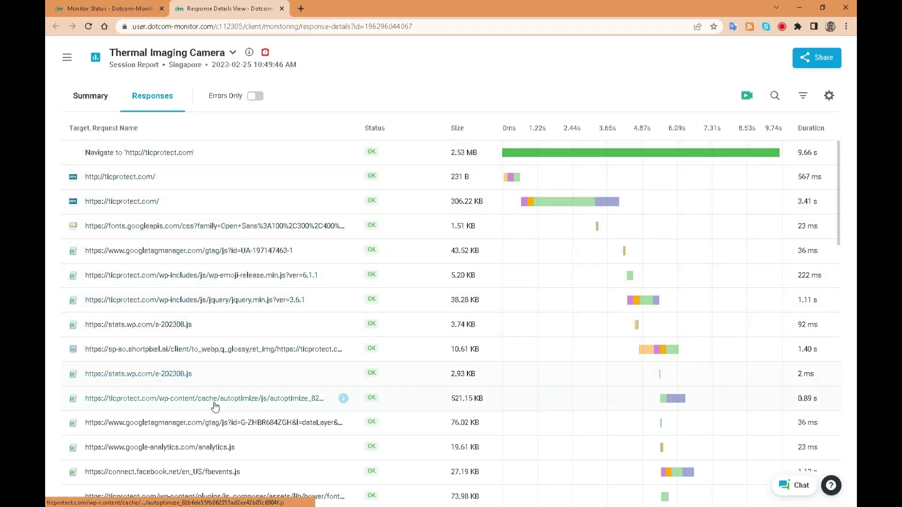
- Pick Thermal Imaging Camera in the Online Reporting device dialog, filtered to Alerting devices
scroll(244, 398, down, 1)
scroll(243, 398, down, 10)
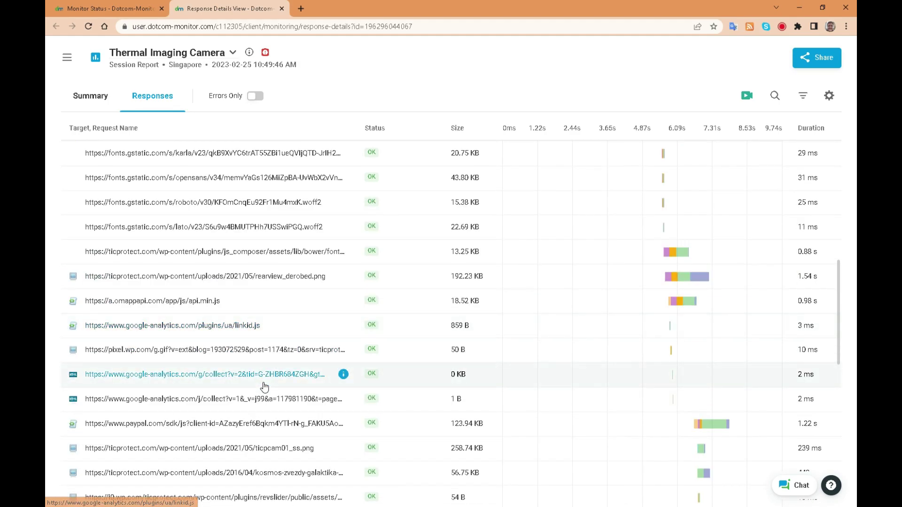
scroll(265, 386, up, 12)
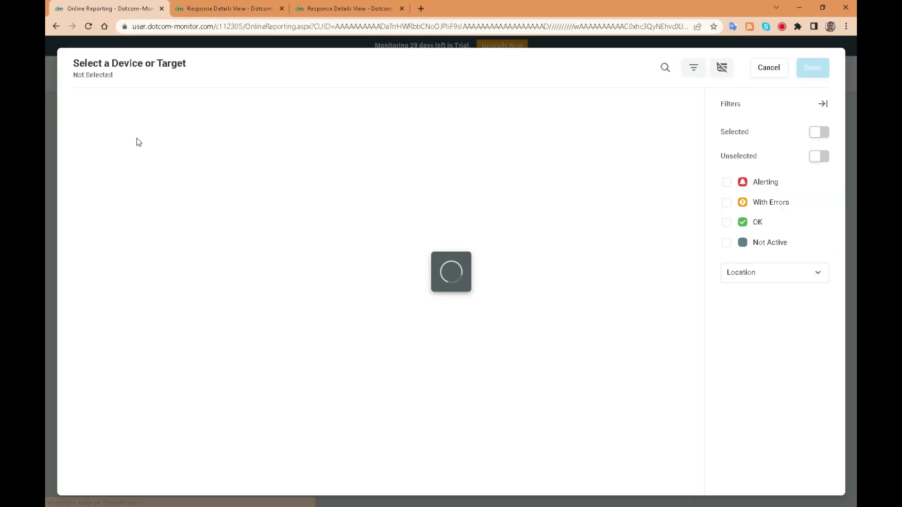
click(170, 131)
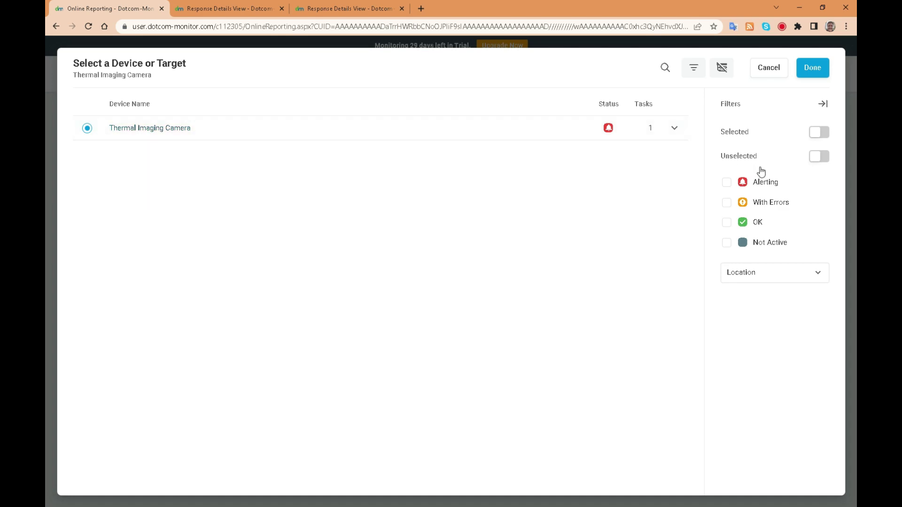
click(757, 185)
click(156, 136)
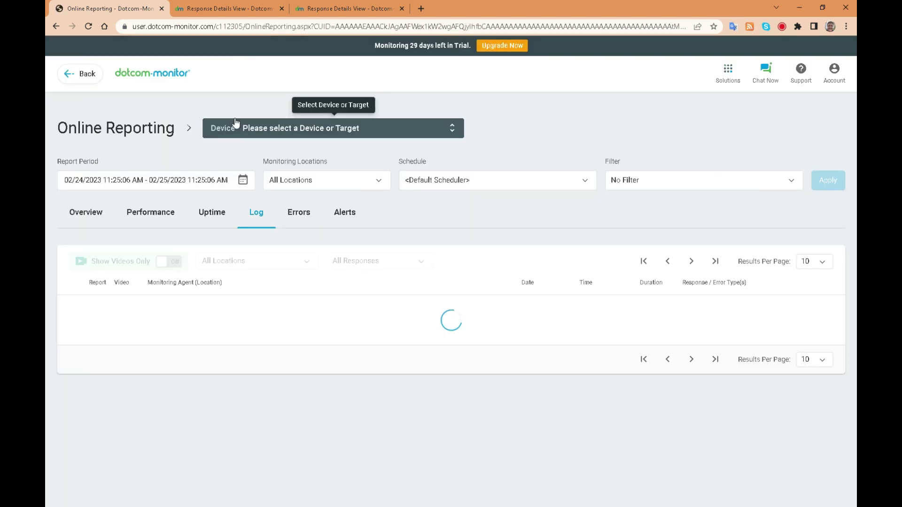
- Show the Alerts tab listing the device's two E-mail (Down) alerts
scroll(362, 281, down, 2)
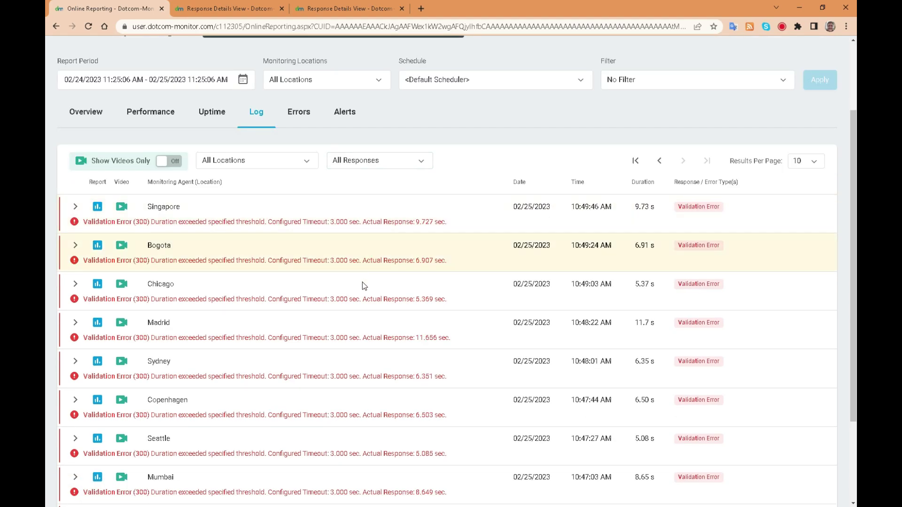
scroll(363, 282, up, 2)
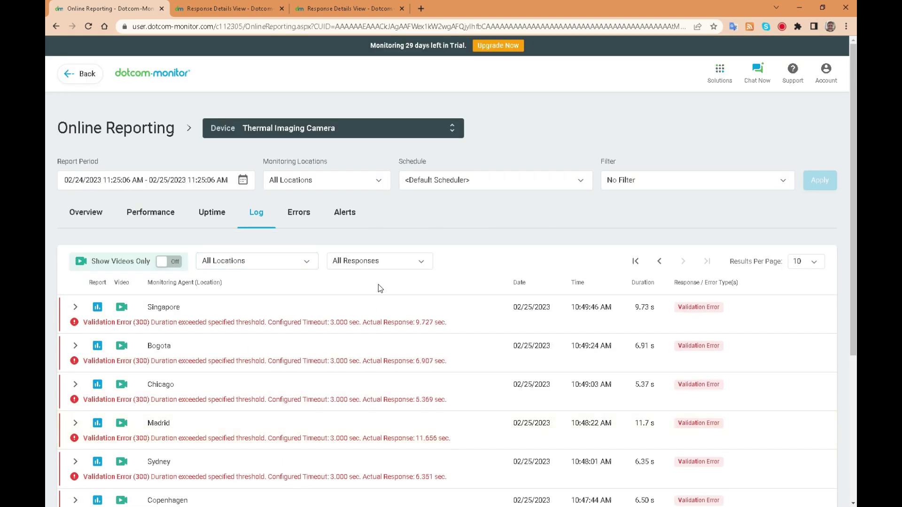
scroll(379, 283, down, 2)
scroll(269, 343, up, 2)
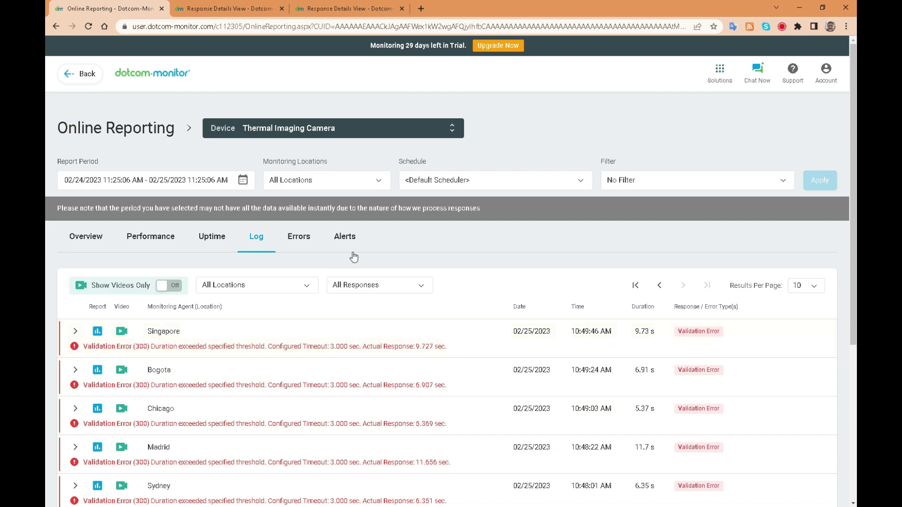
click(347, 238)
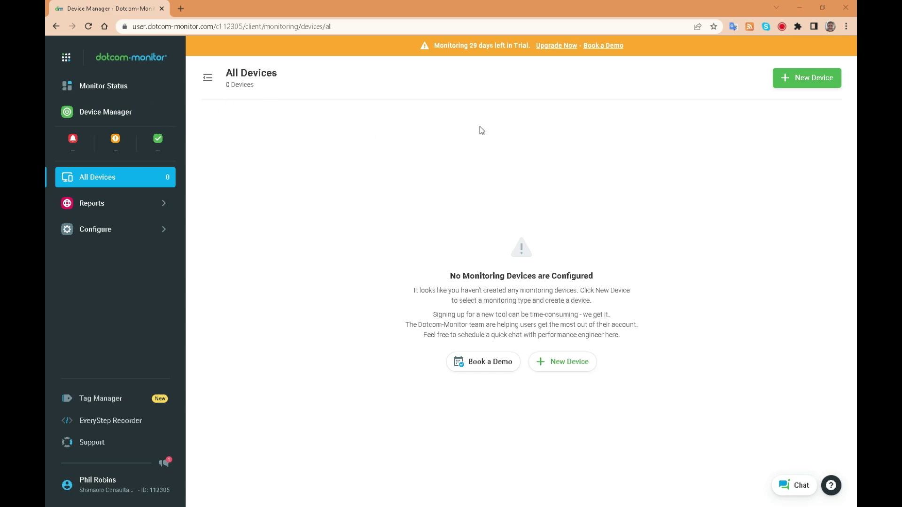
- Start a new device and choose the Chrome Browser card under Web Pages
click(814, 81)
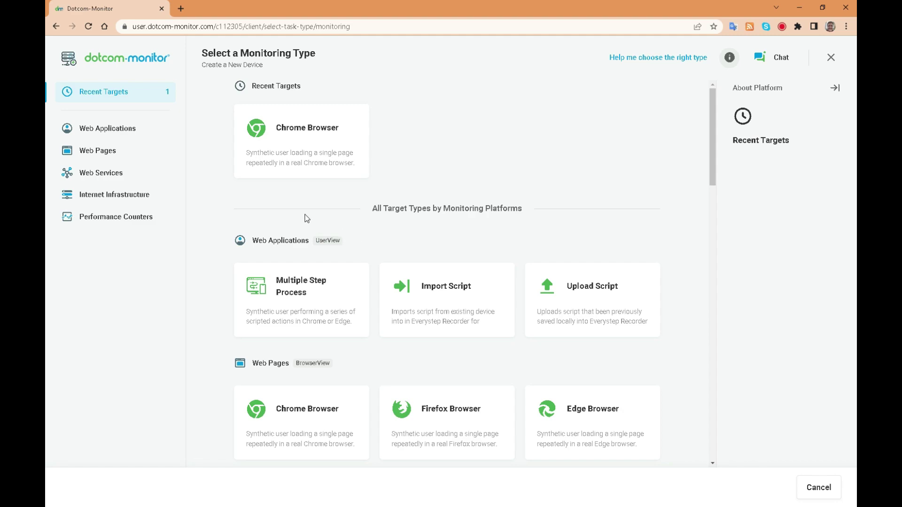
mouse_move(465, 323)
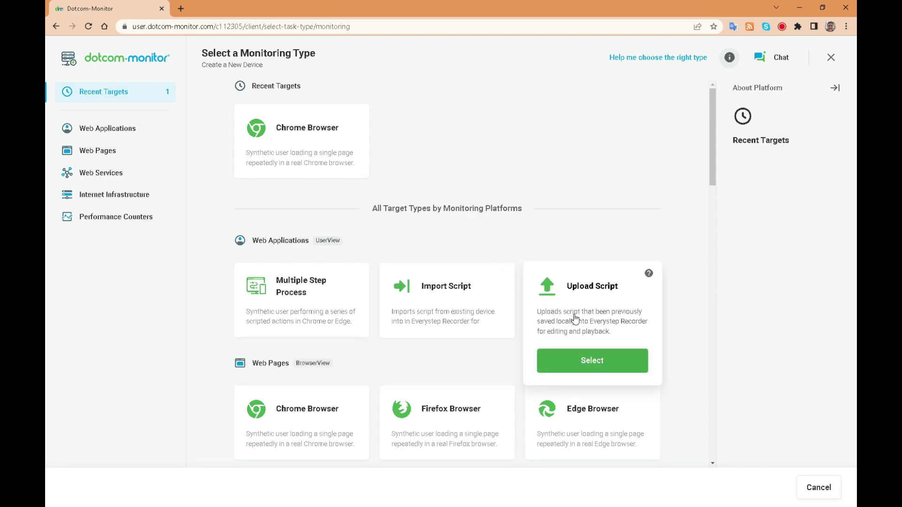
scroll(314, 427, down, 2)
scroll(319, 427, down, 2)
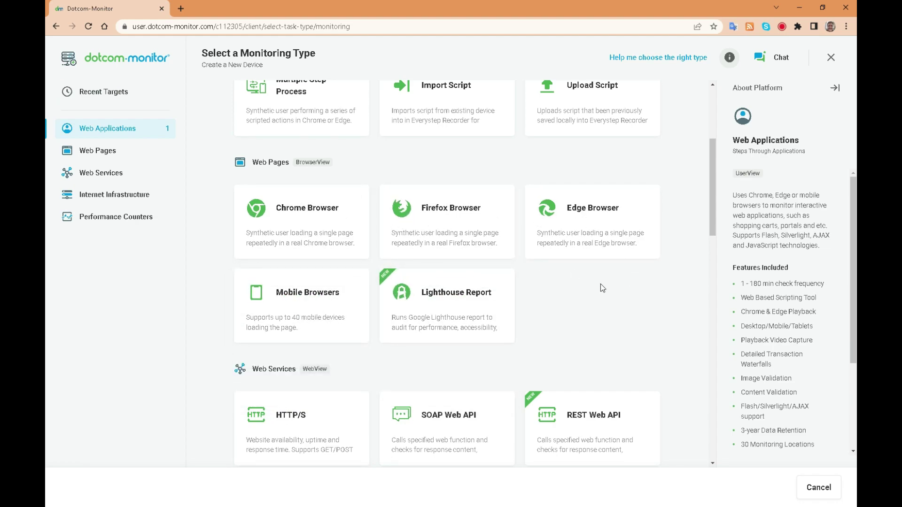
scroll(628, 280, up, 1)
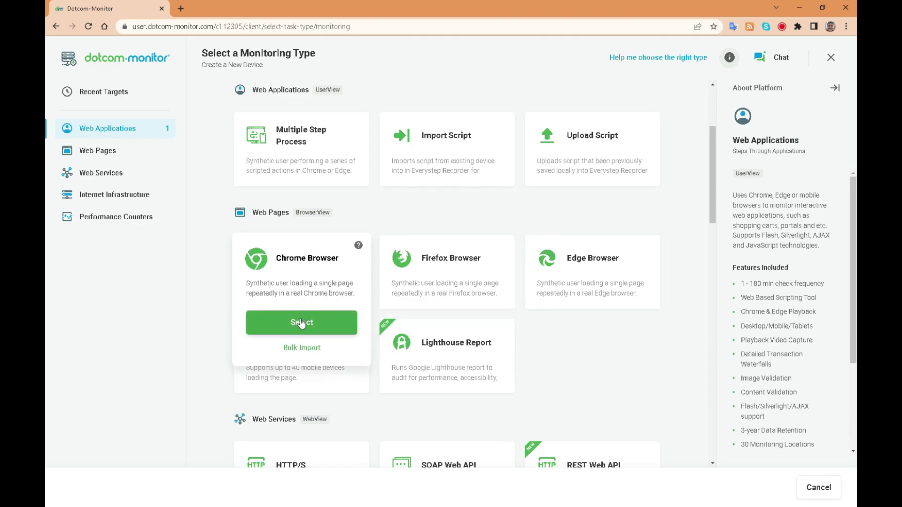
click(301, 323)
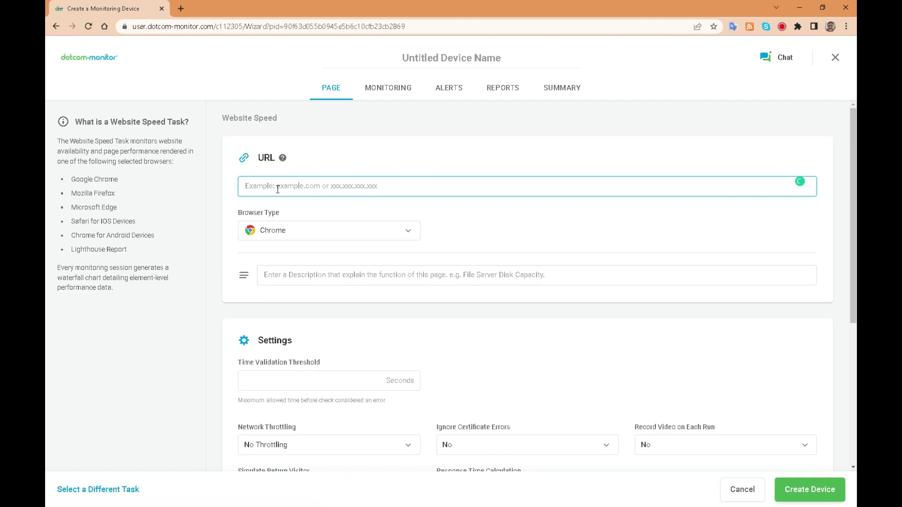
- Set URL ticprotect.com, description 'Thermal Imaging Camera' and a 3-second validation threshold
text(ticprotect.com)
key(Tab)
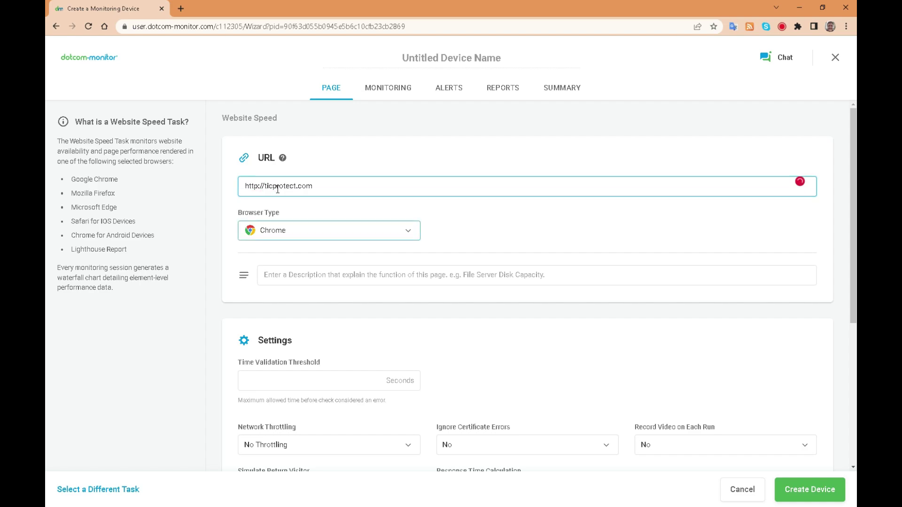
click(303, 277)
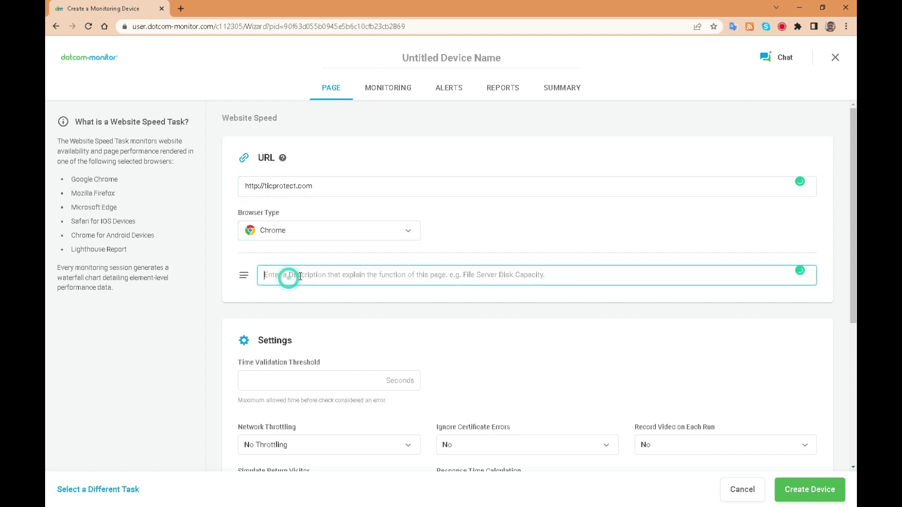
text(T)
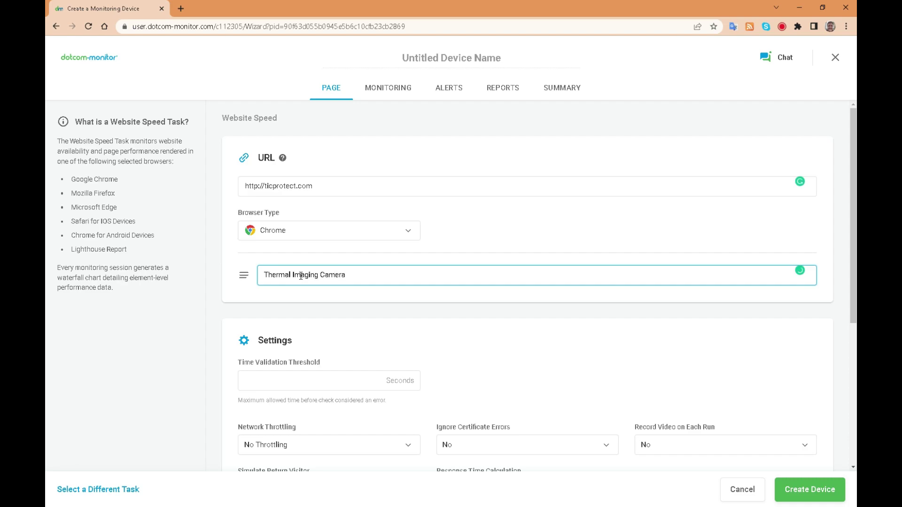
text(hermal Imaging Camera)
scroll(401, 267, down, 2)
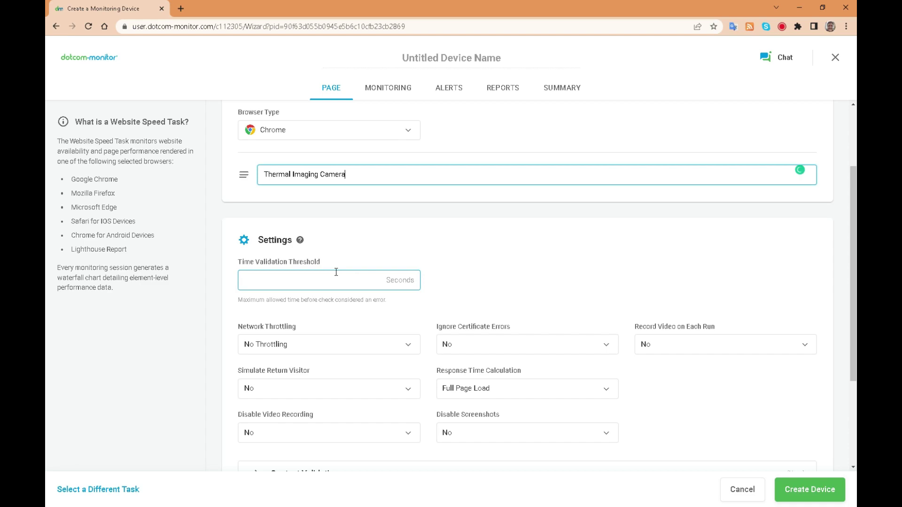
click(329, 280)
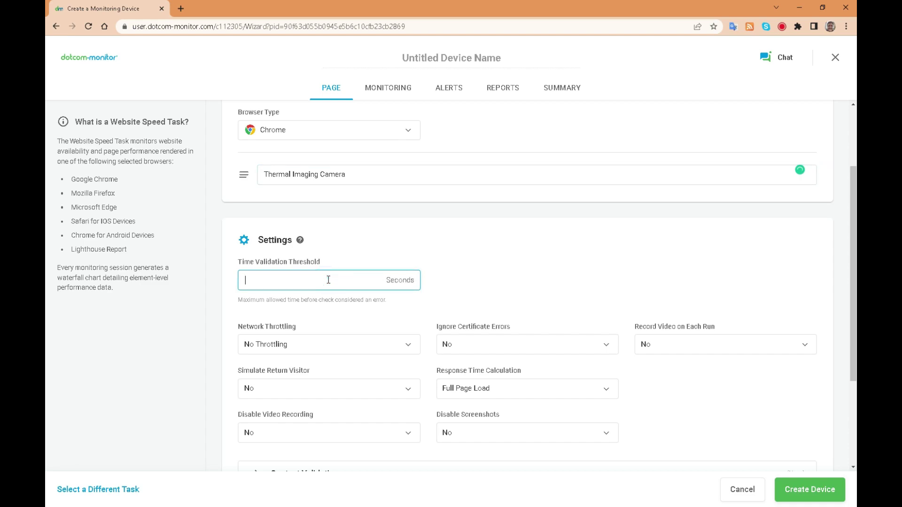
click(490, 292)
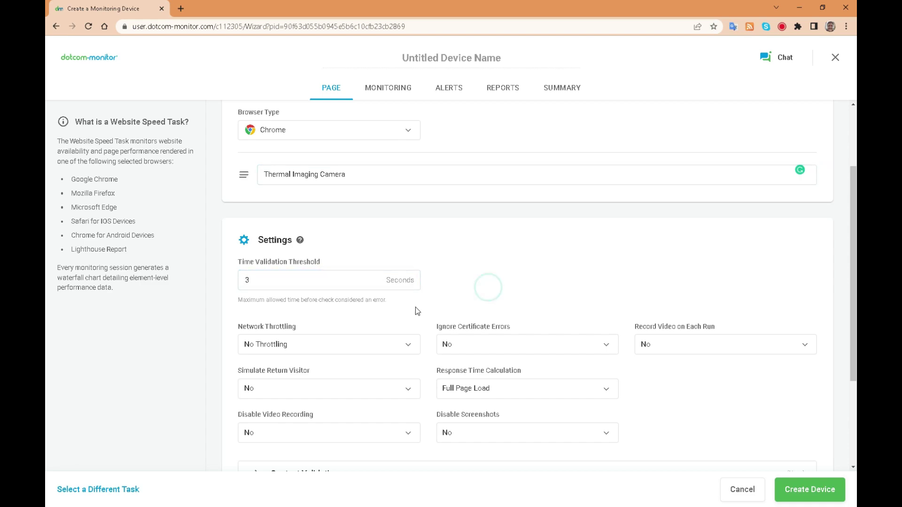
- Keep No Throttling, certificate errors not ignored, and no video recorded on each run
click(404, 346)
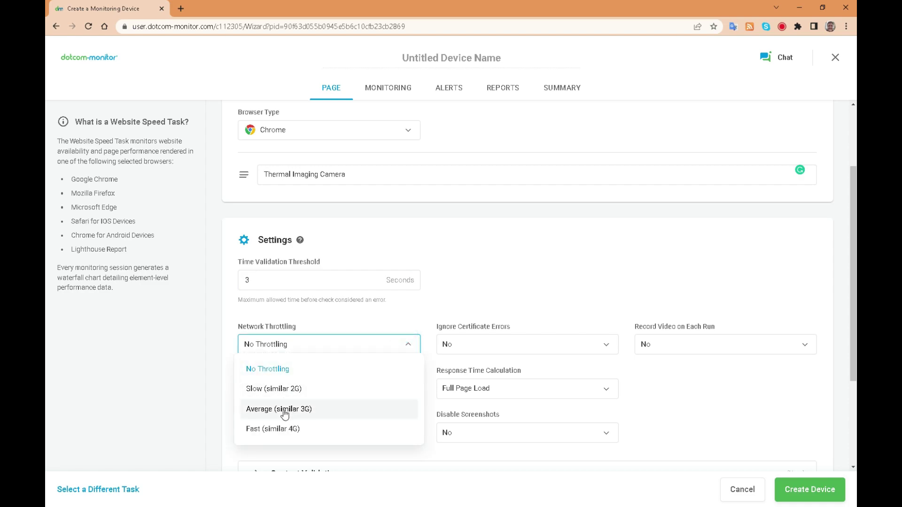
click(478, 288)
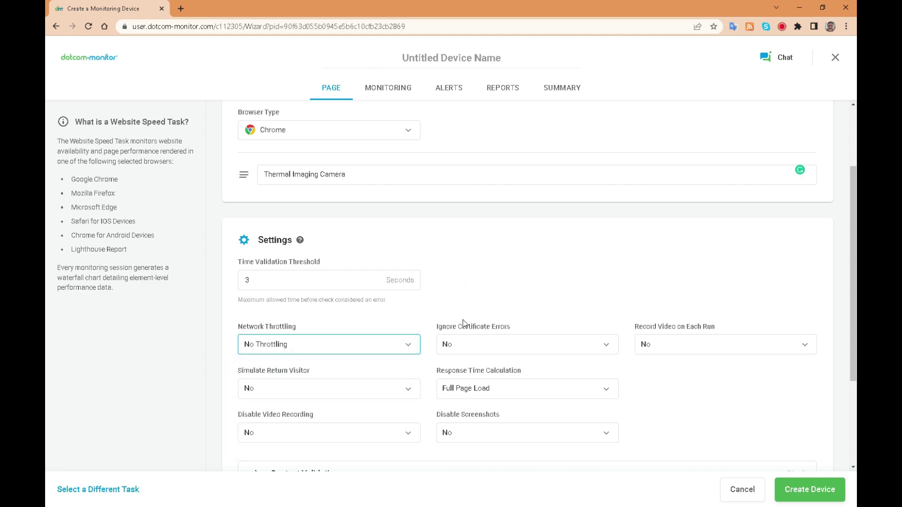
click(487, 347)
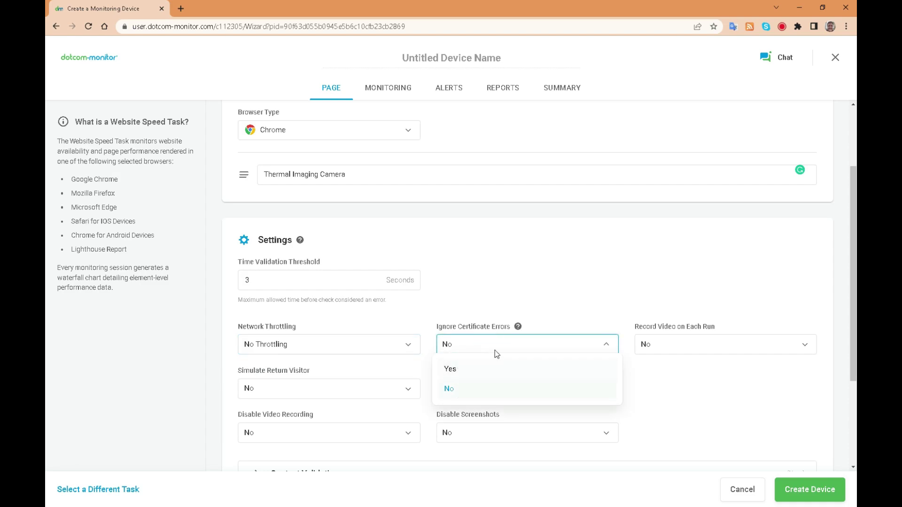
click(605, 284)
click(712, 347)
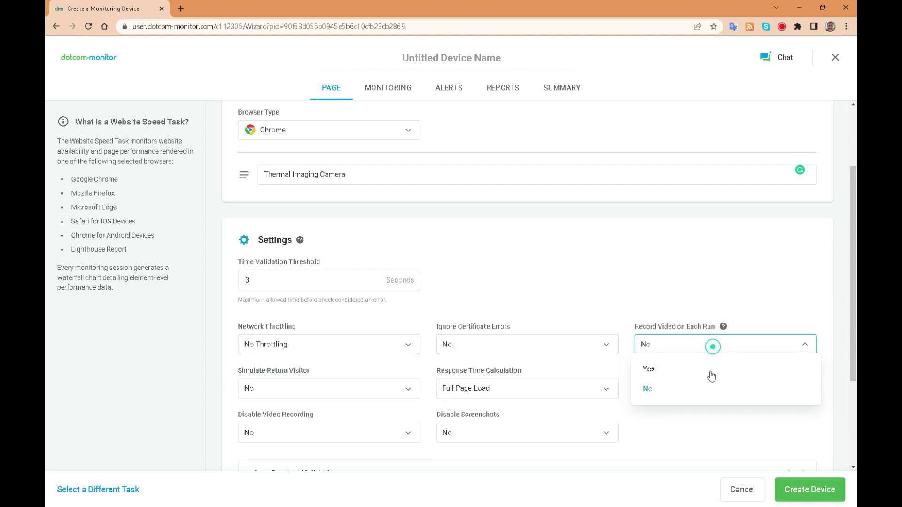
click(662, 286)
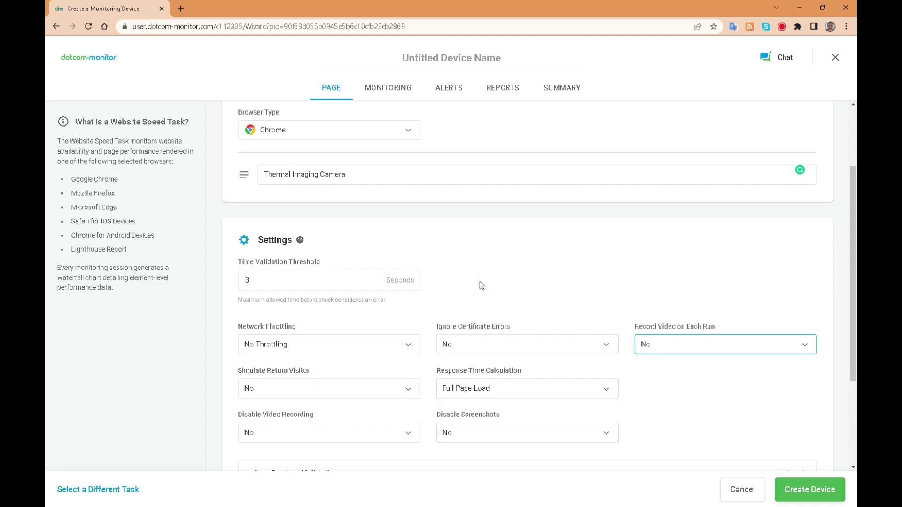
scroll(463, 254, down, 3)
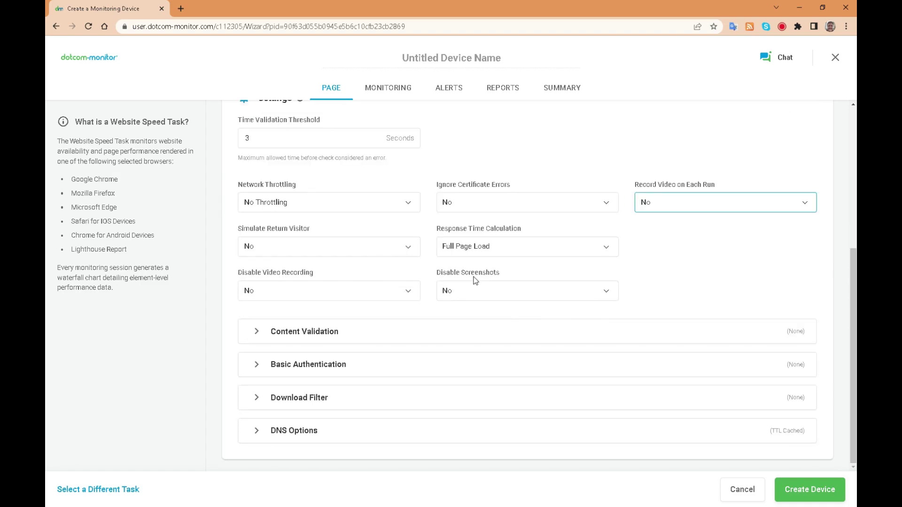
- Add Content Validation keywords Camera and Thermal as Keyword 1 and 2
click(255, 334)
click(303, 380)
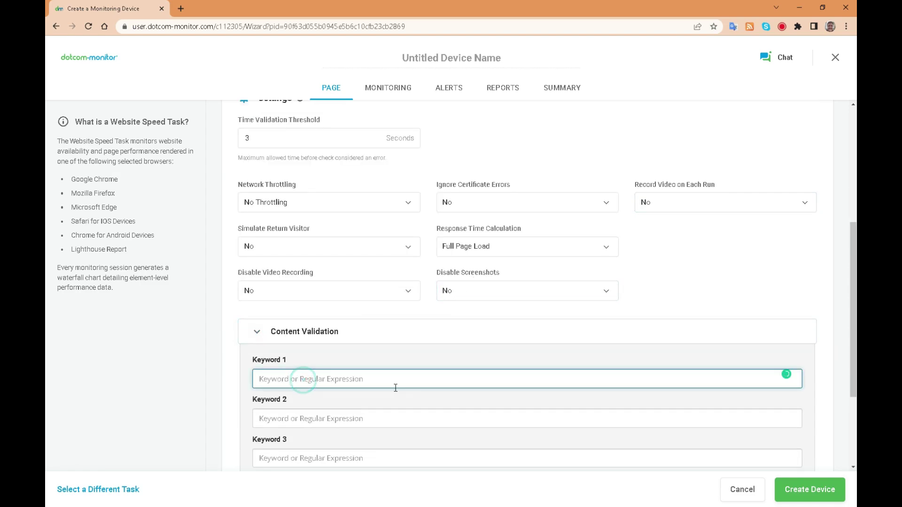
text(Camera)
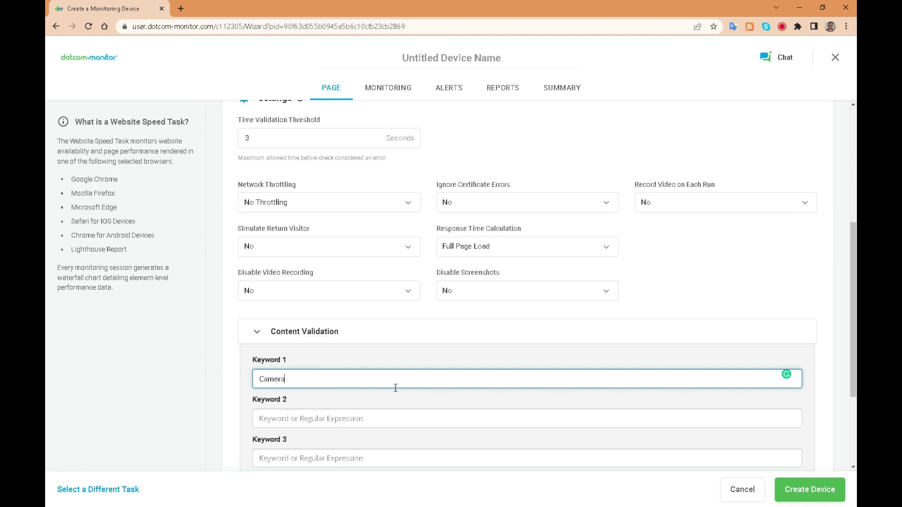
click(401, 422)
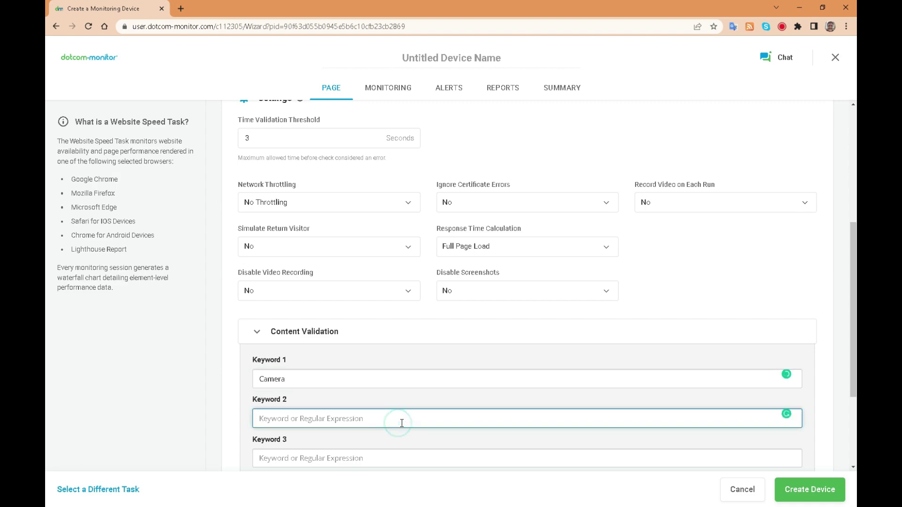
text(Thermal)
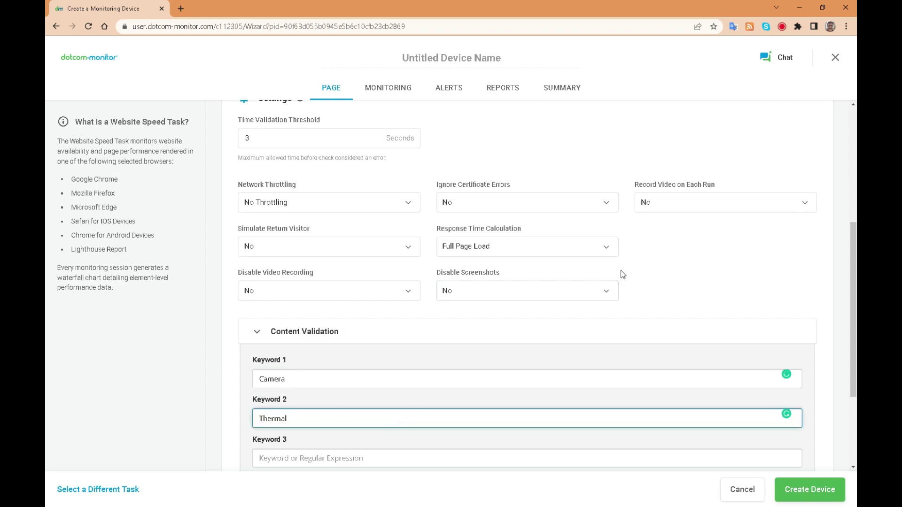
- Expand the Basic Authentication, Download Filter and DNS Options sections
scroll(602, 303, down, 3)
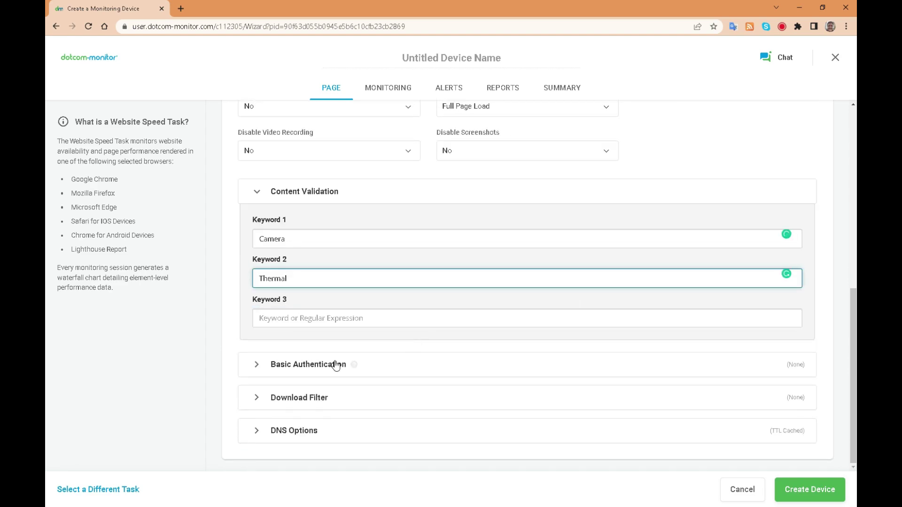
click(256, 365)
scroll(403, 368, down, 2)
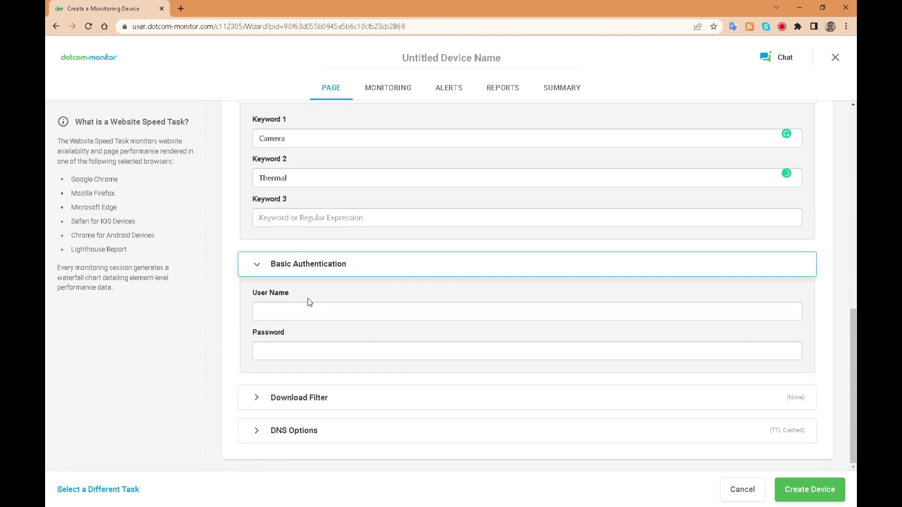
click(296, 345)
click(297, 310)
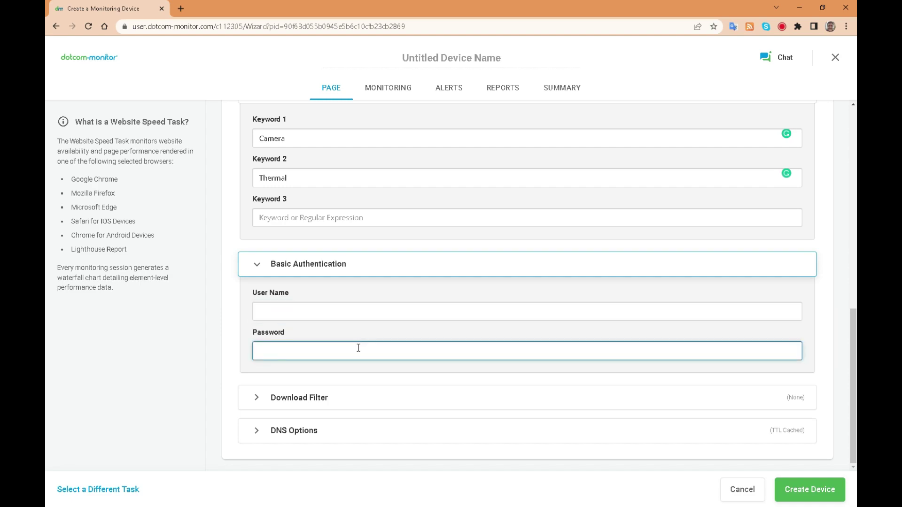
click(255, 398)
scroll(401, 371, down, 3)
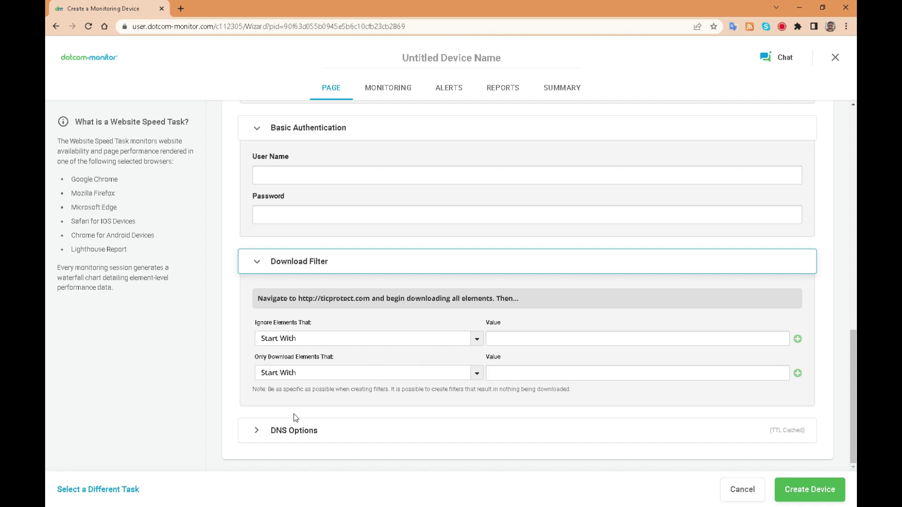
click(256, 433)
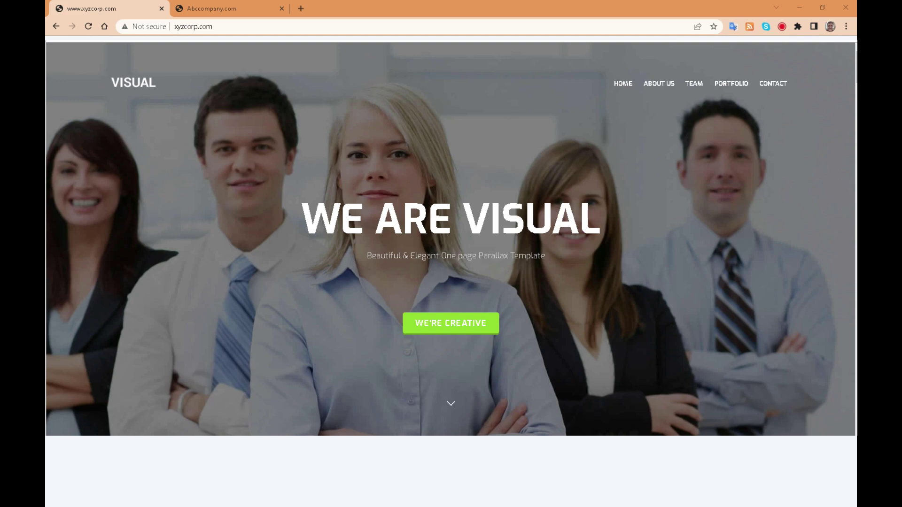
click(192, 11)
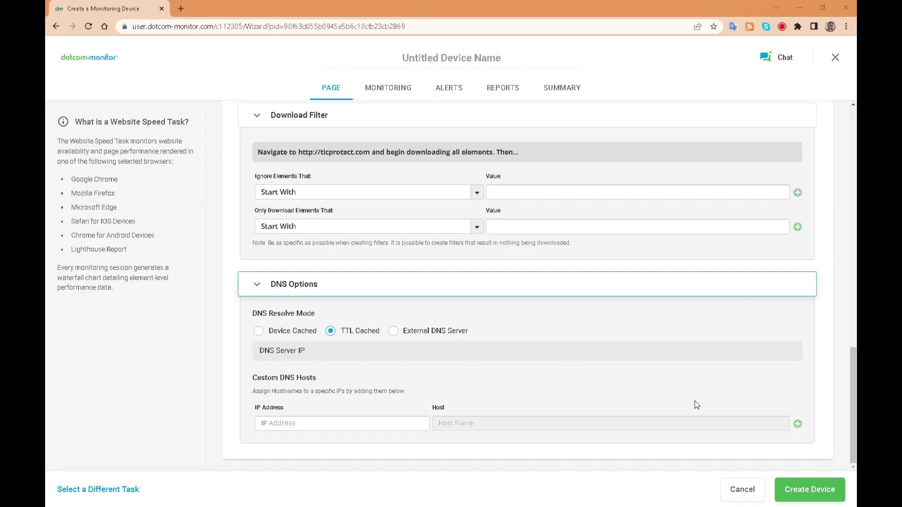
- Create the Thermal Imaging Camera device and view it on the Performance Dashboard (7.31 s average)
click(811, 490)
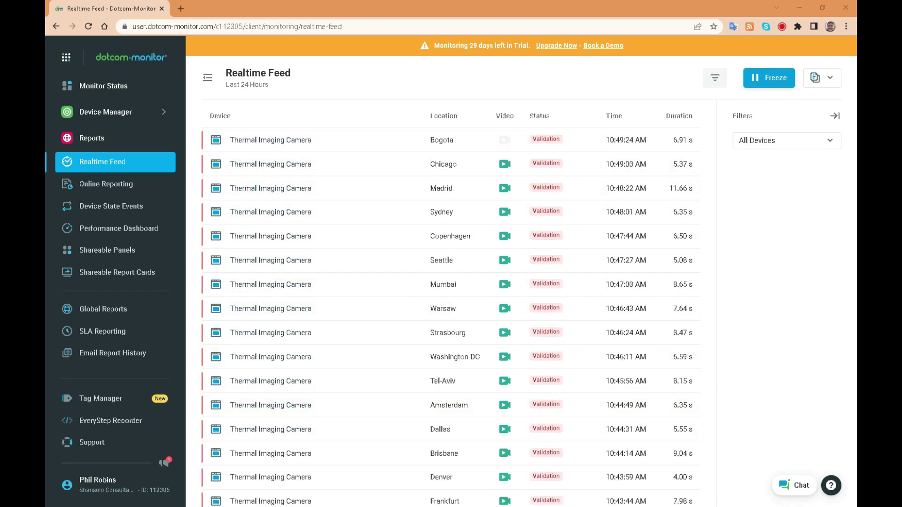
click(117, 233)
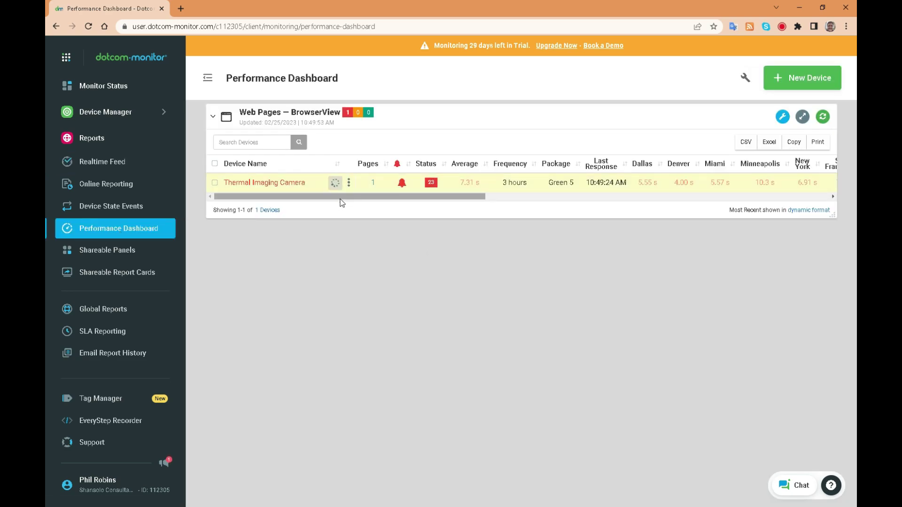
drag(340, 197, 318, 197)
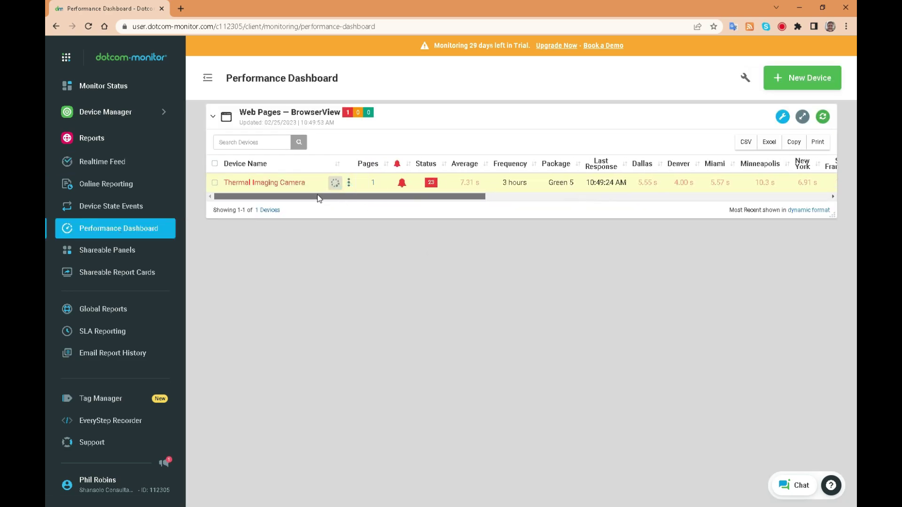
click(123, 87)
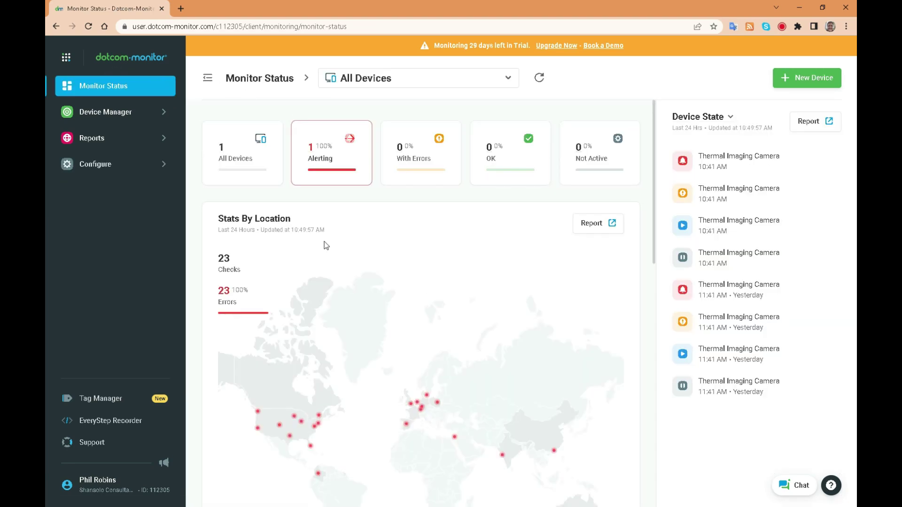
scroll(348, 316, down, 2)
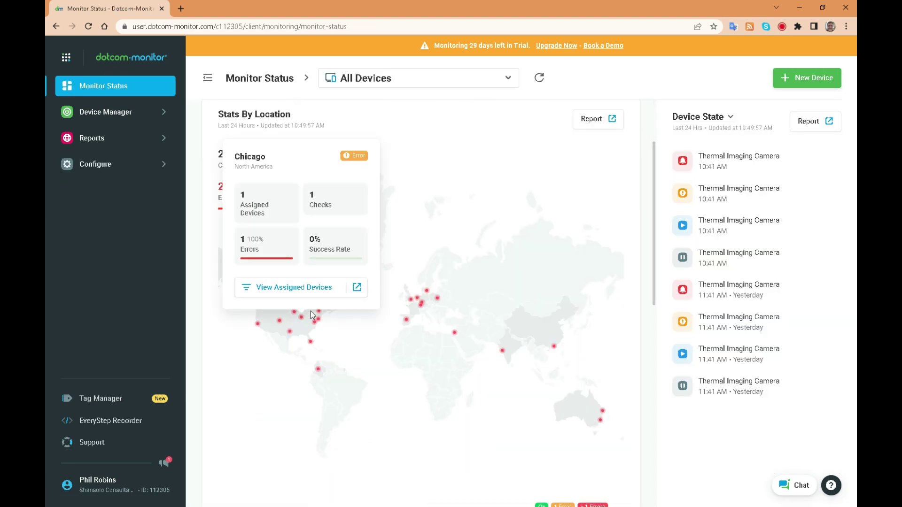
mouse_move(413, 304)
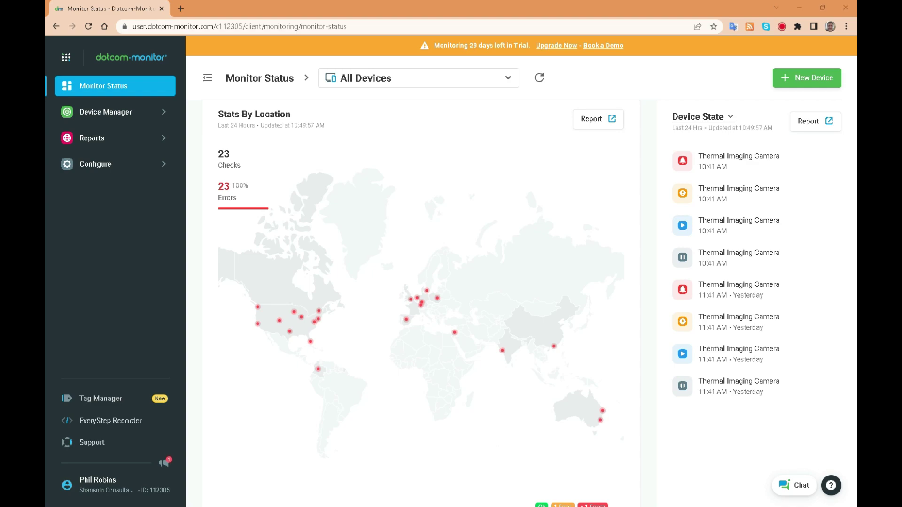
click(99, 137)
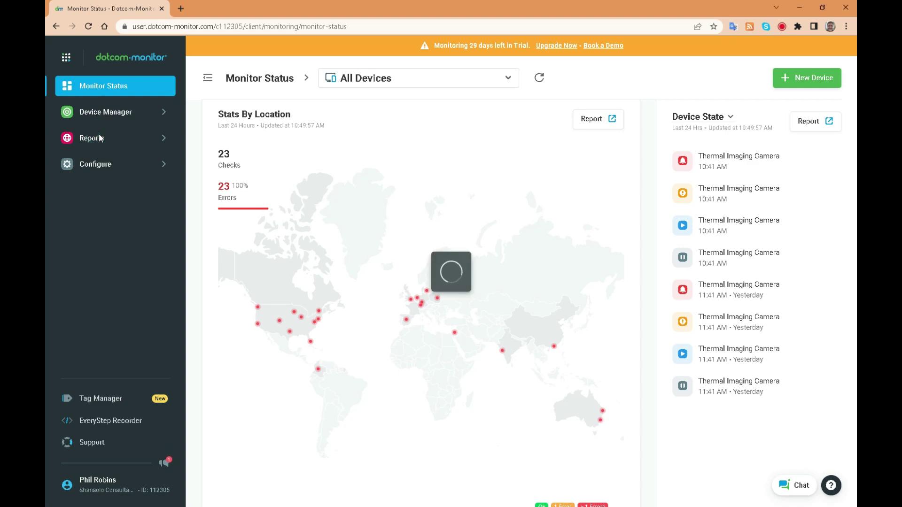
- Review the latest Alerting event and Realtime Feed, then return to Monitor Status showing 24 errors
click(117, 221)
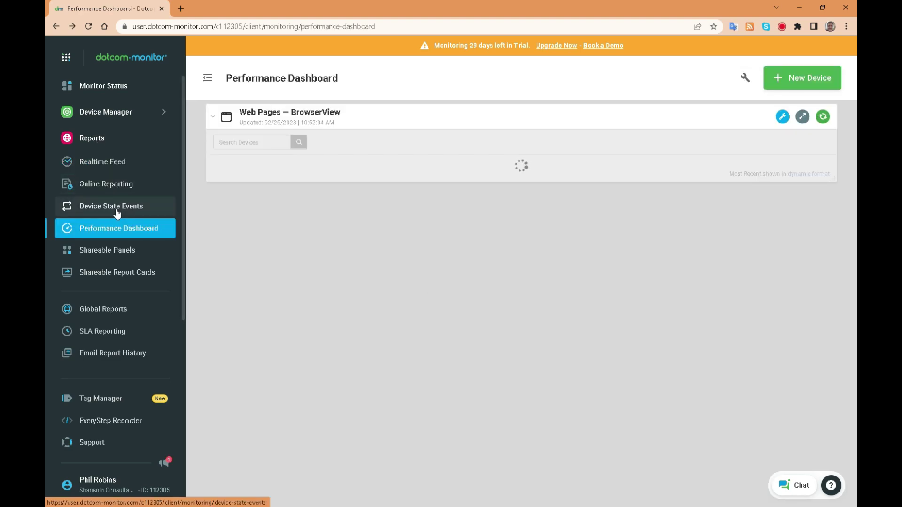
click(116, 207)
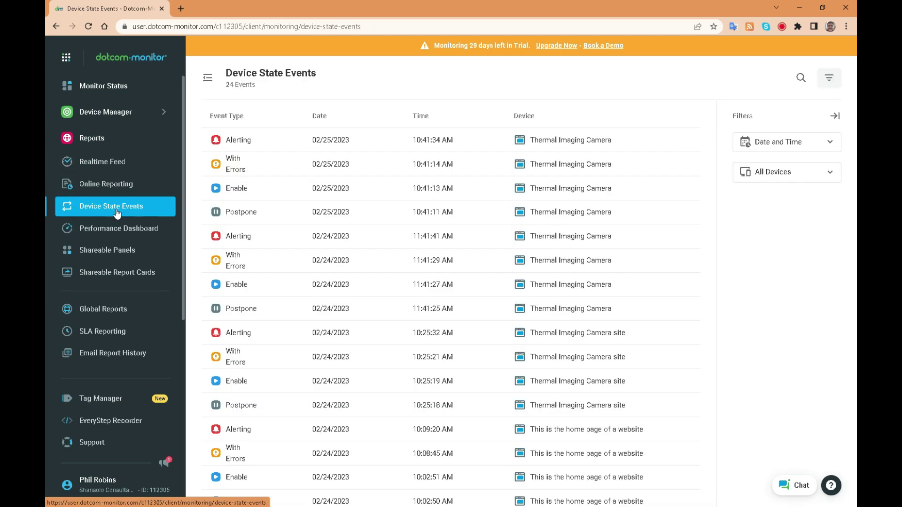
click(246, 141)
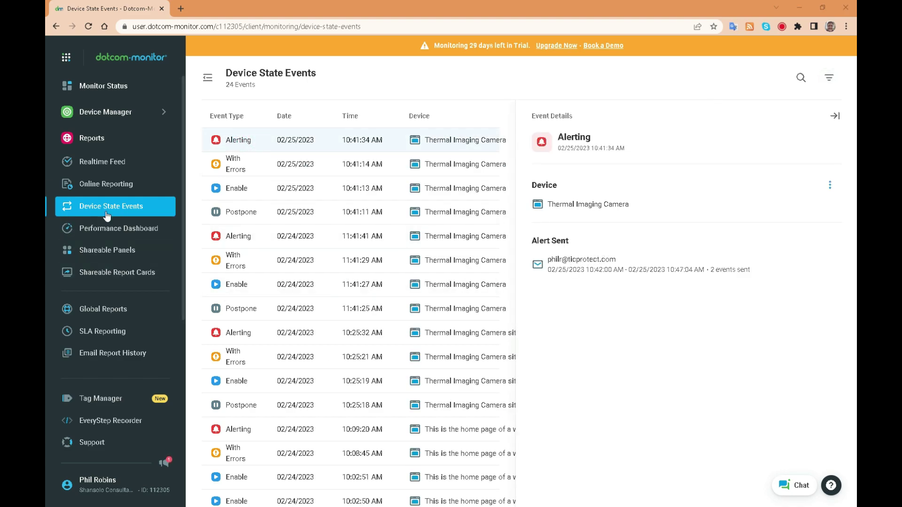
click(114, 162)
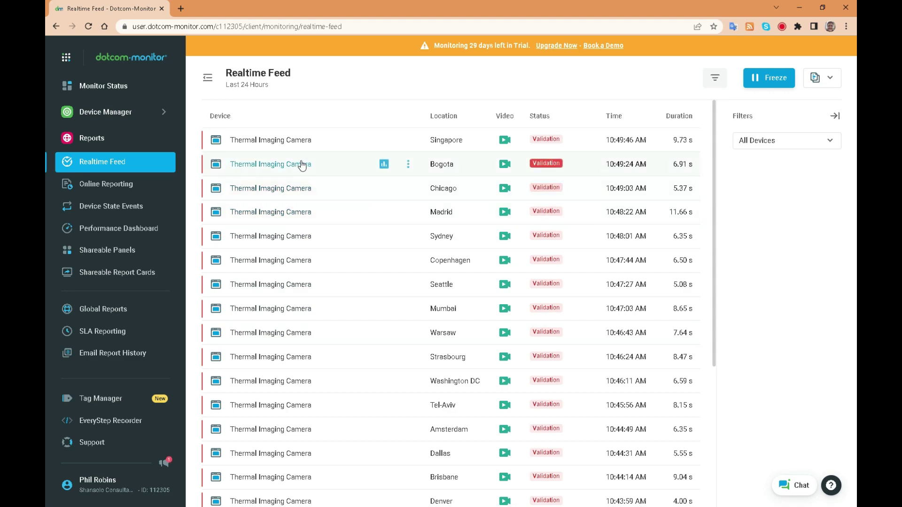
click(108, 86)
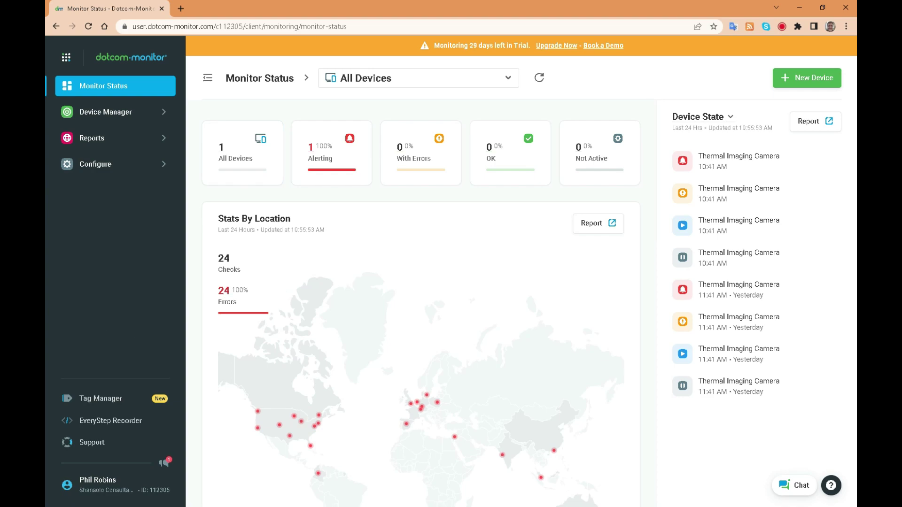
- Open EveryStep Recorder and paste ticprotect.com as the Web-Based Application URL
click(111, 420)
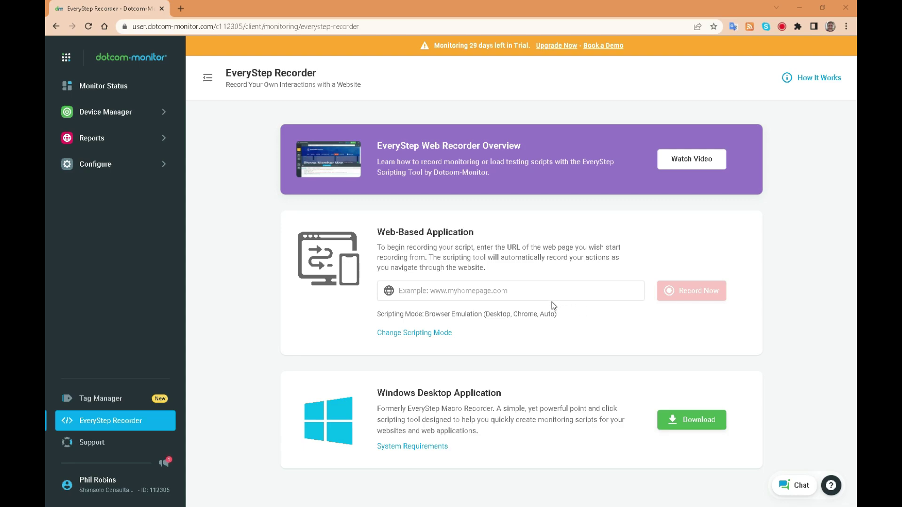
click(525, 296)
click(485, 310)
click(448, 296)
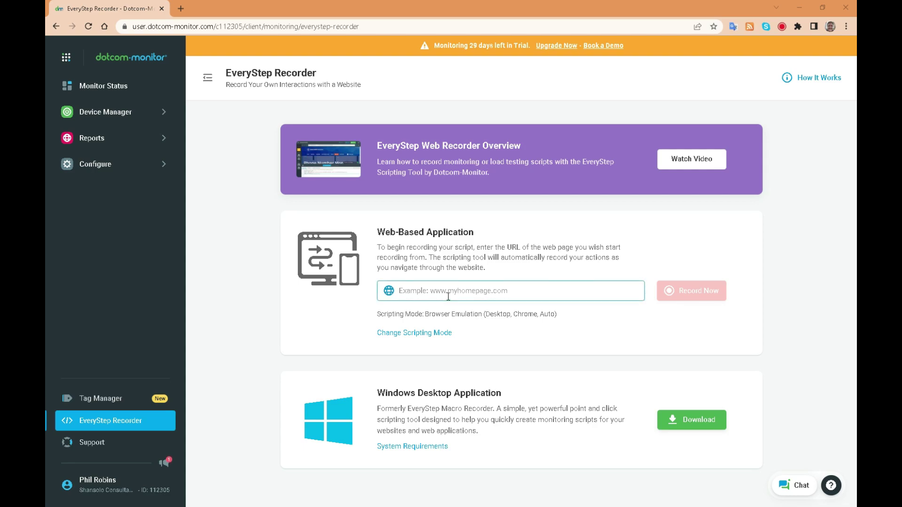
text(ticprotect.com)
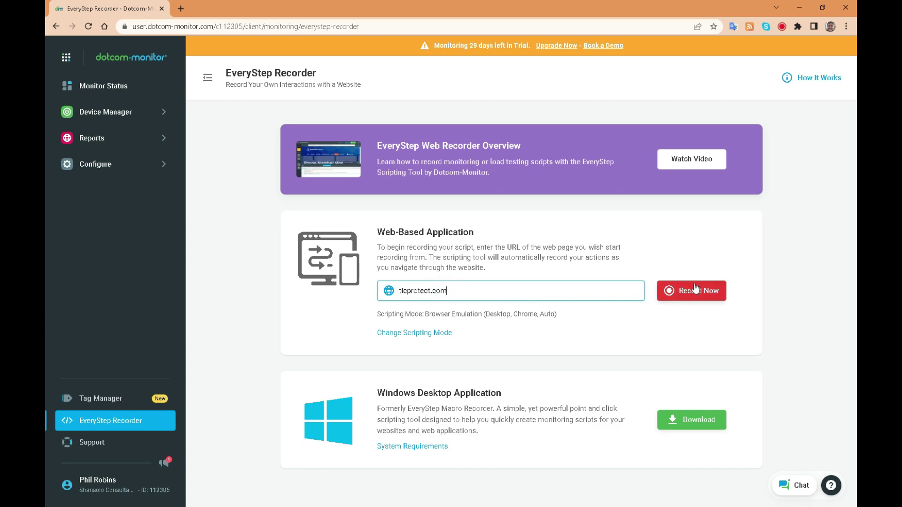
- Start an EveryStep recording and add the ticpcam01 thermal camera to the cart, then view the cart
click(689, 292)
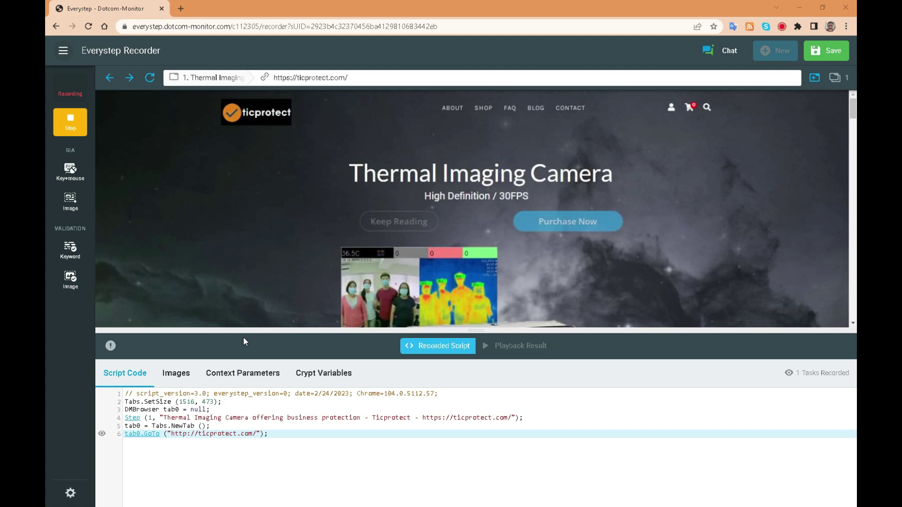
scroll(632, 264, down, 3)
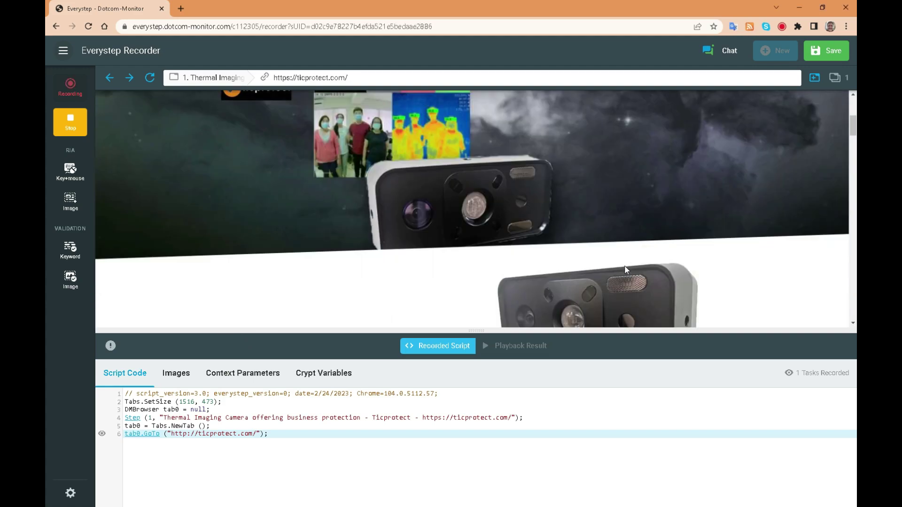
scroll(619, 263, up, 4)
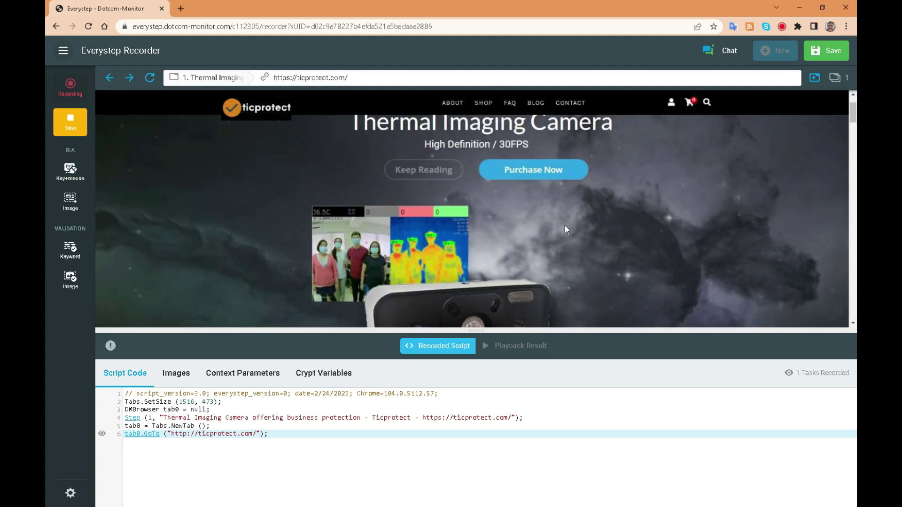
click(533, 221)
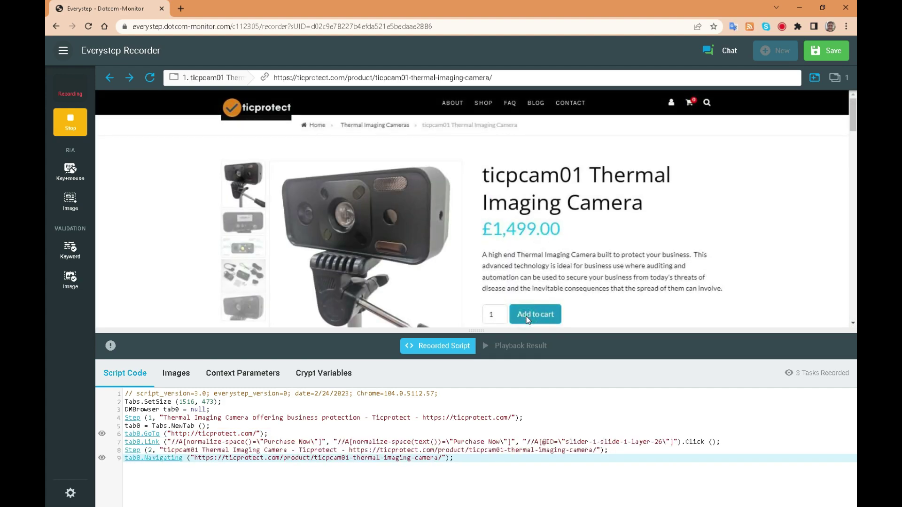
click(684, 177)
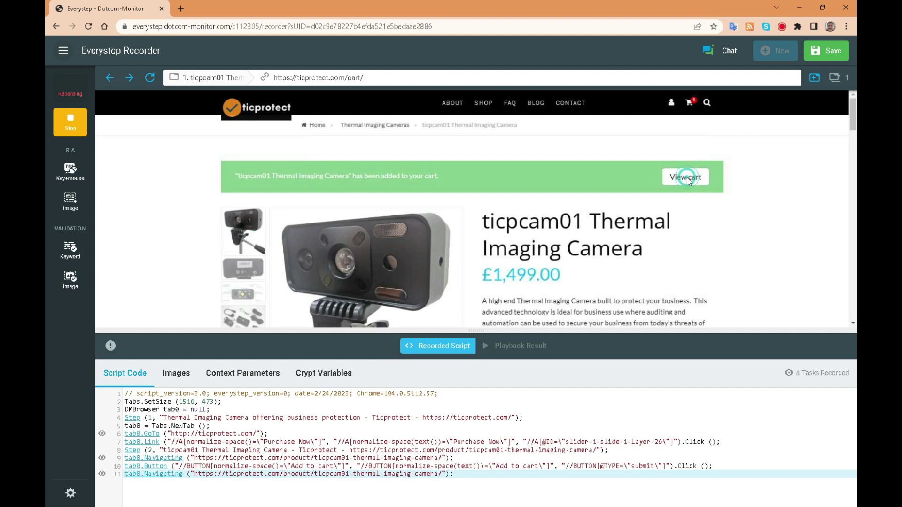
- Apply coupon discount100 to the cart and proceed to the checkout page
click(275, 306)
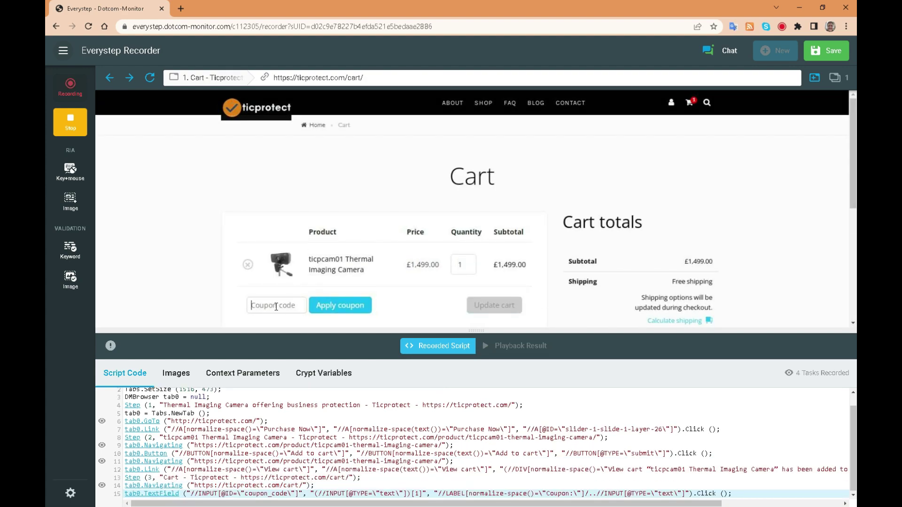
text(discount100)
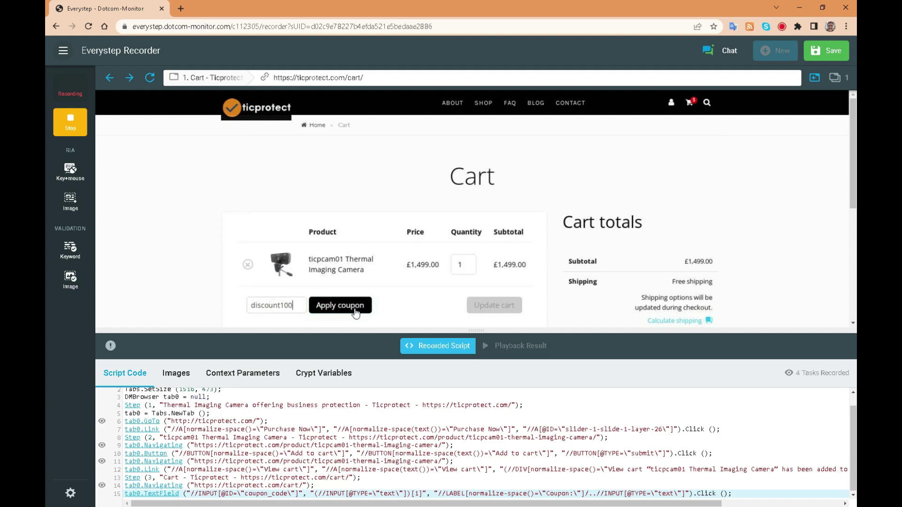
click(338, 306)
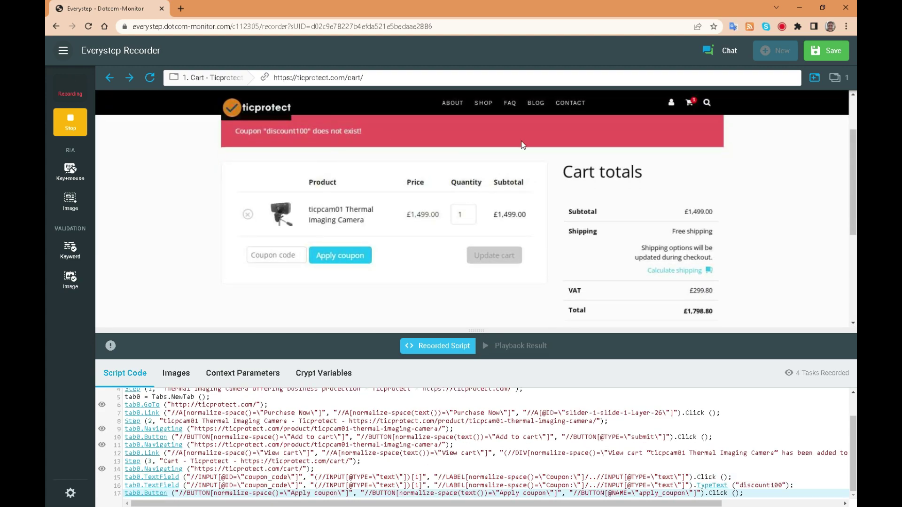
scroll(737, 235, down, 3)
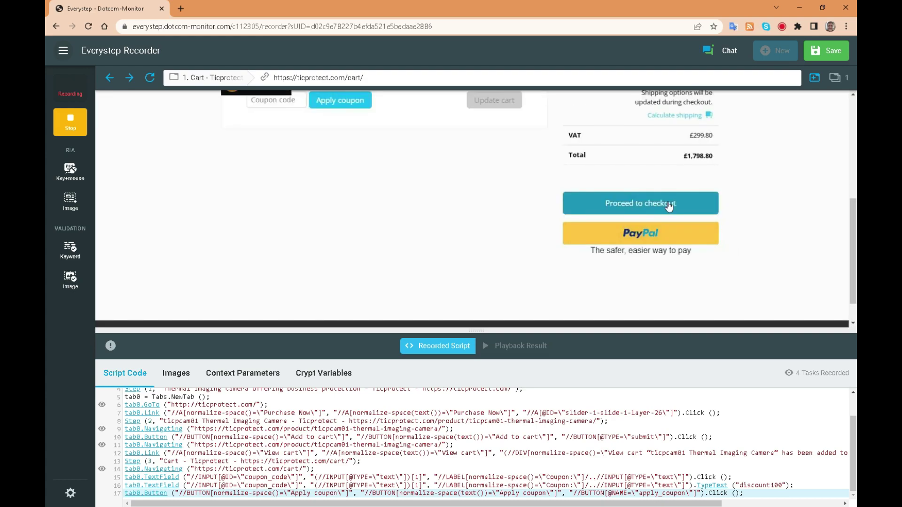
click(668, 204)
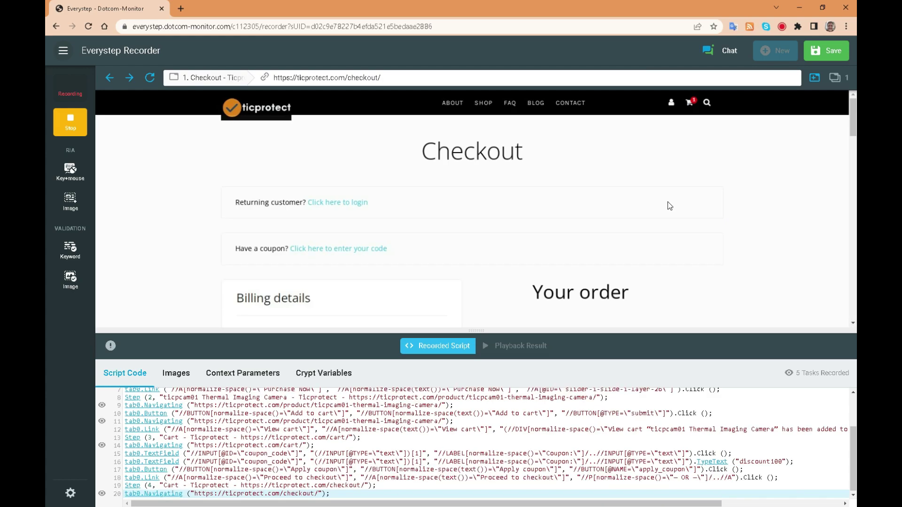
scroll(706, 204, down, 5)
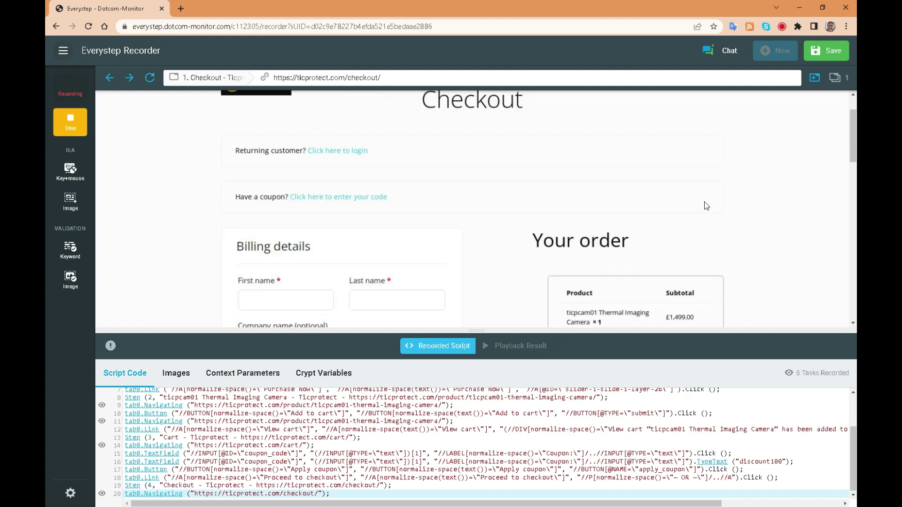
scroll(712, 211, up, 2)
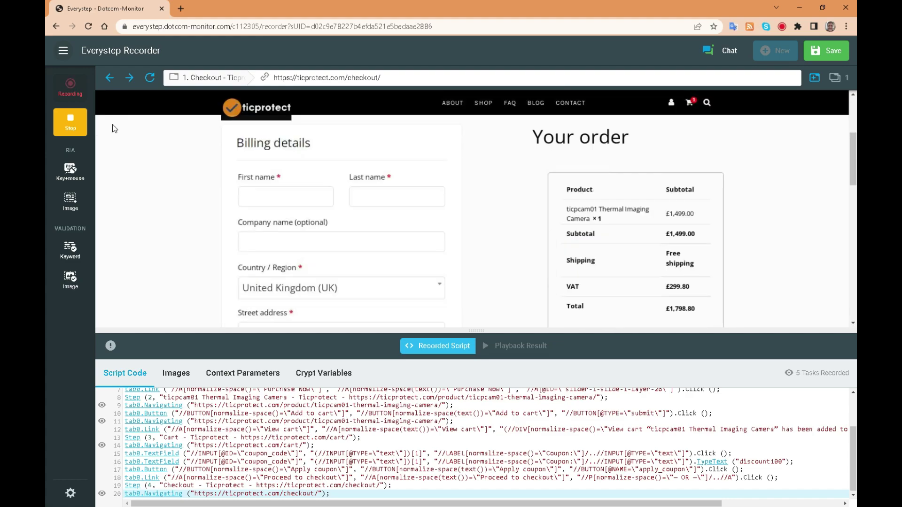
- Stop recording, play back the checkout script, and review its 3 PayPal 403 Forbidden errors
click(70, 122)
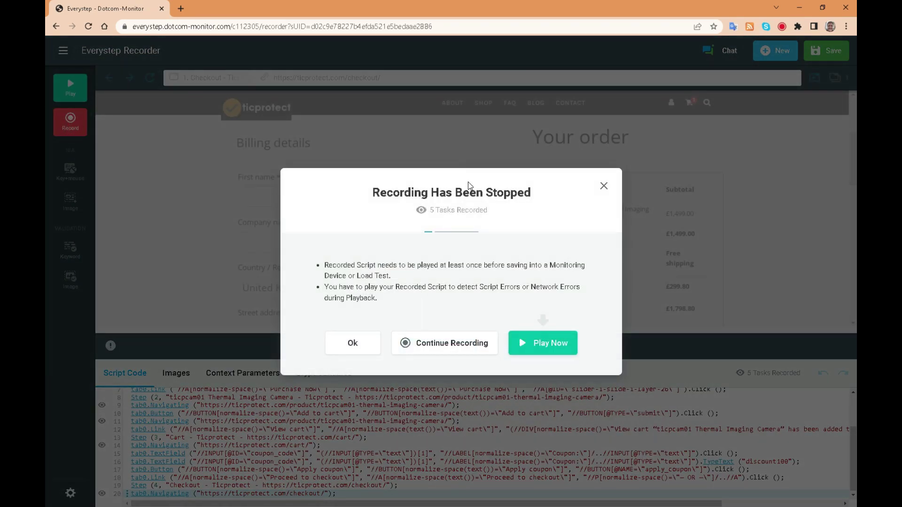
click(538, 347)
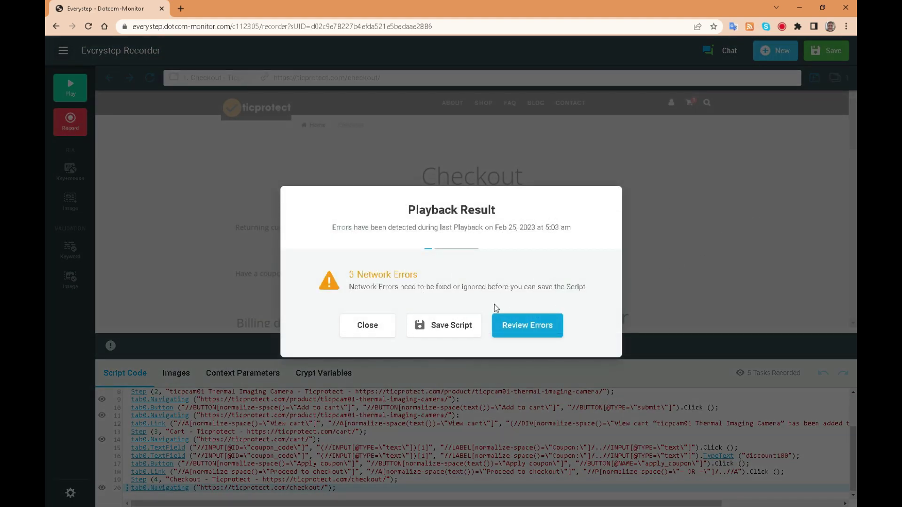
click(523, 328)
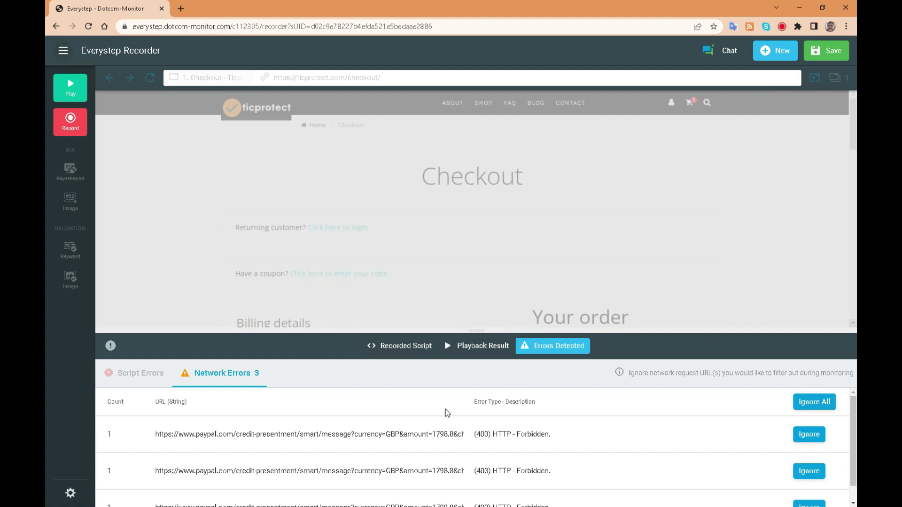
scroll(373, 474, down, 1)
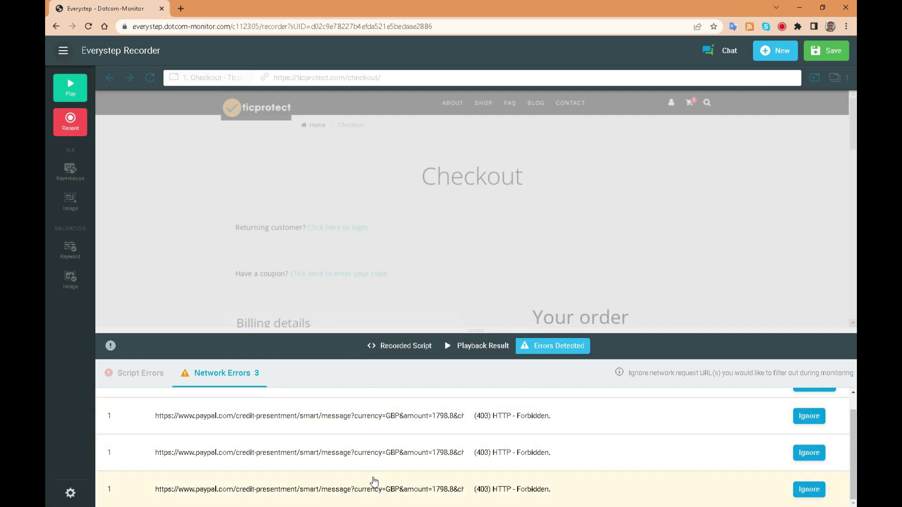
scroll(385, 460, up, 1)
scroll(394, 434, down, 1)
scroll(392, 437, up, 1)
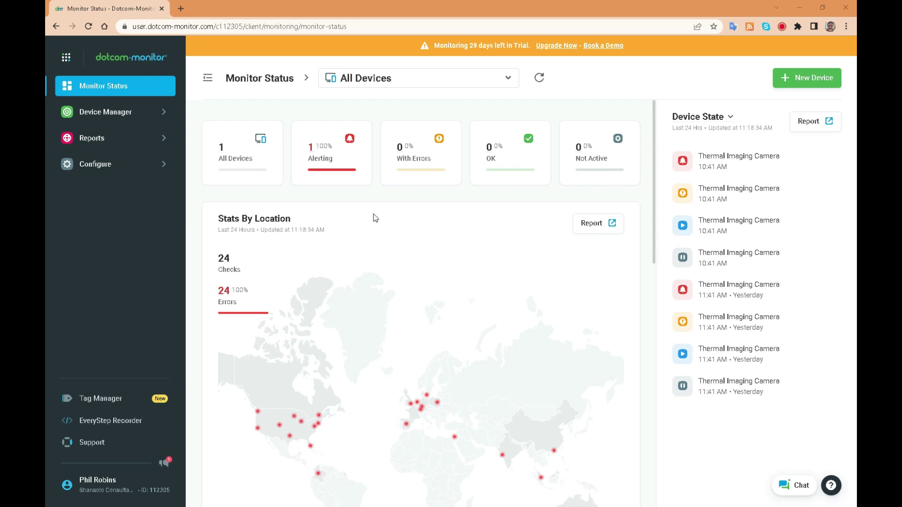
scroll(371, 225, down, 3)
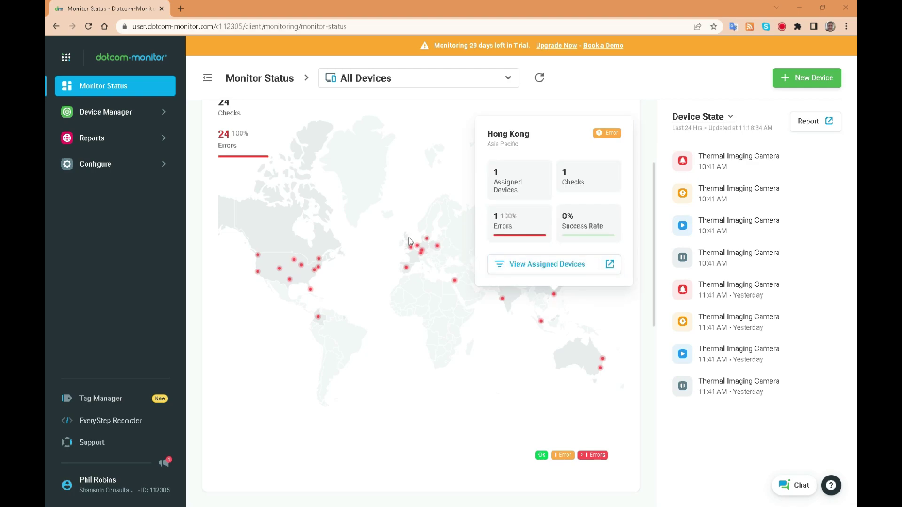
scroll(380, 244, down, 4)
scroll(380, 245, down, 5)
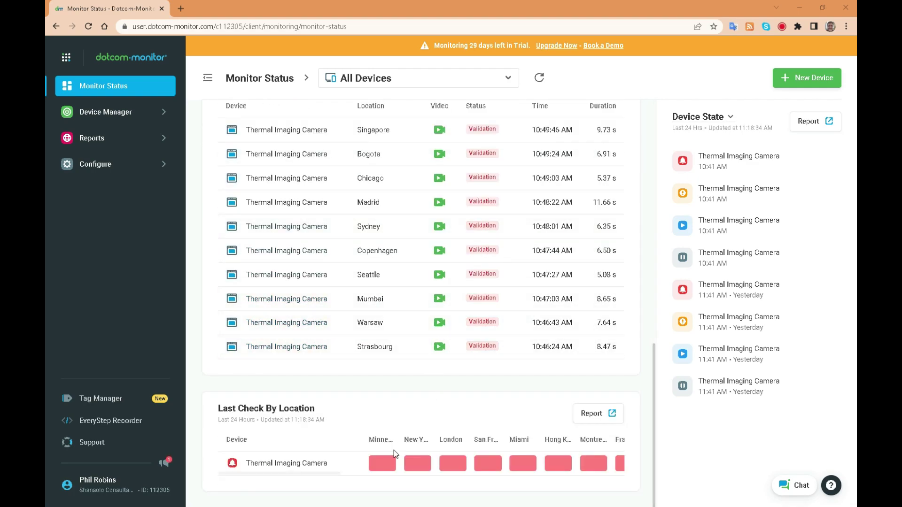
scroll(397, 345, up, 7)
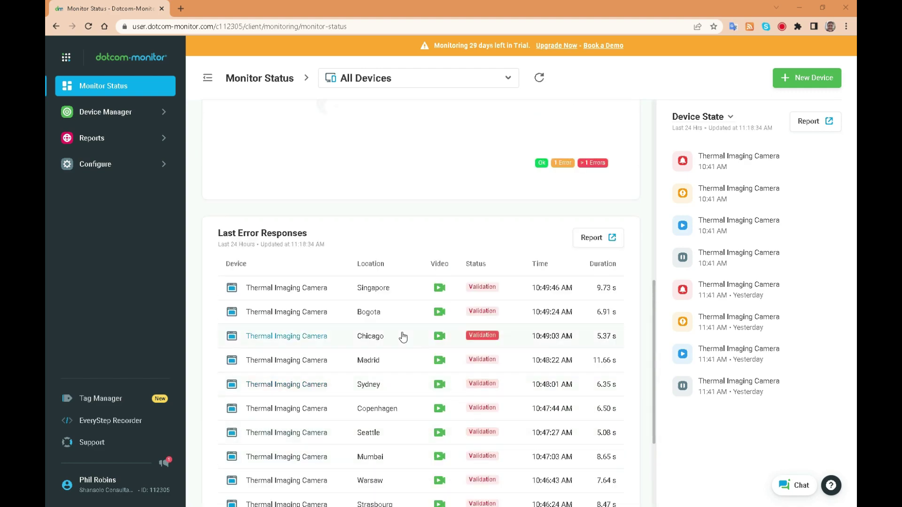
scroll(403, 337, up, 5)
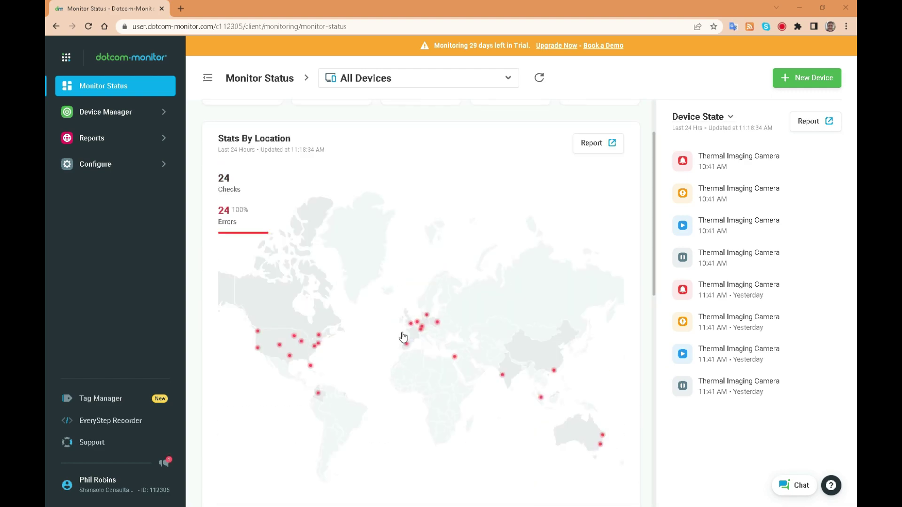